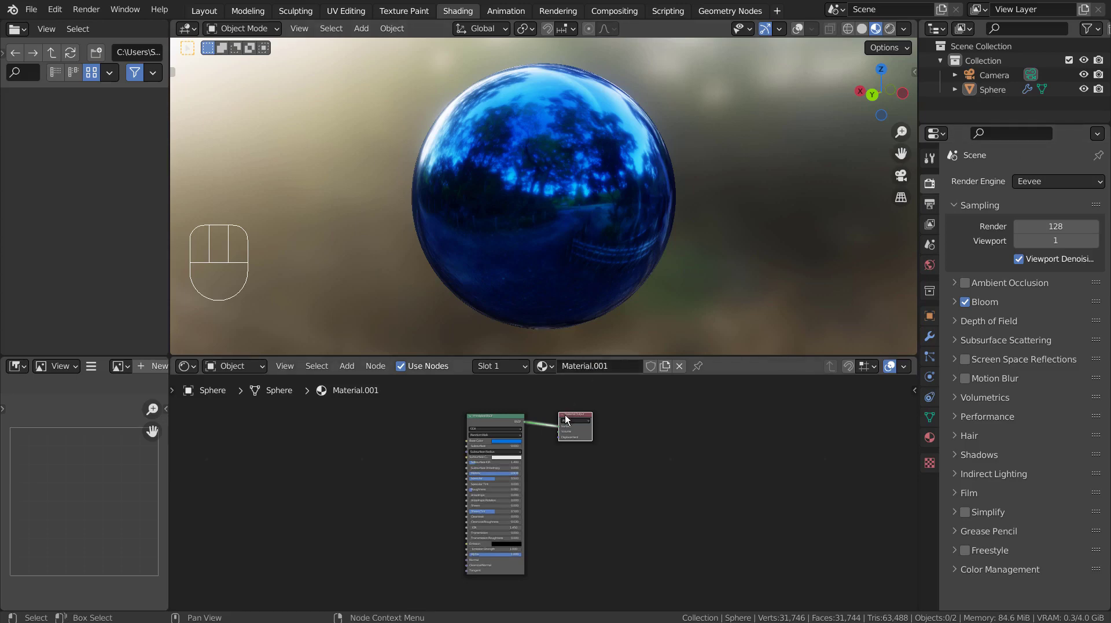
Inspect the Principled BSDF's Base Color, Roughness and Anisotropic settings.
left_click(387, 475)
scroll(393, 478, "up", 7)
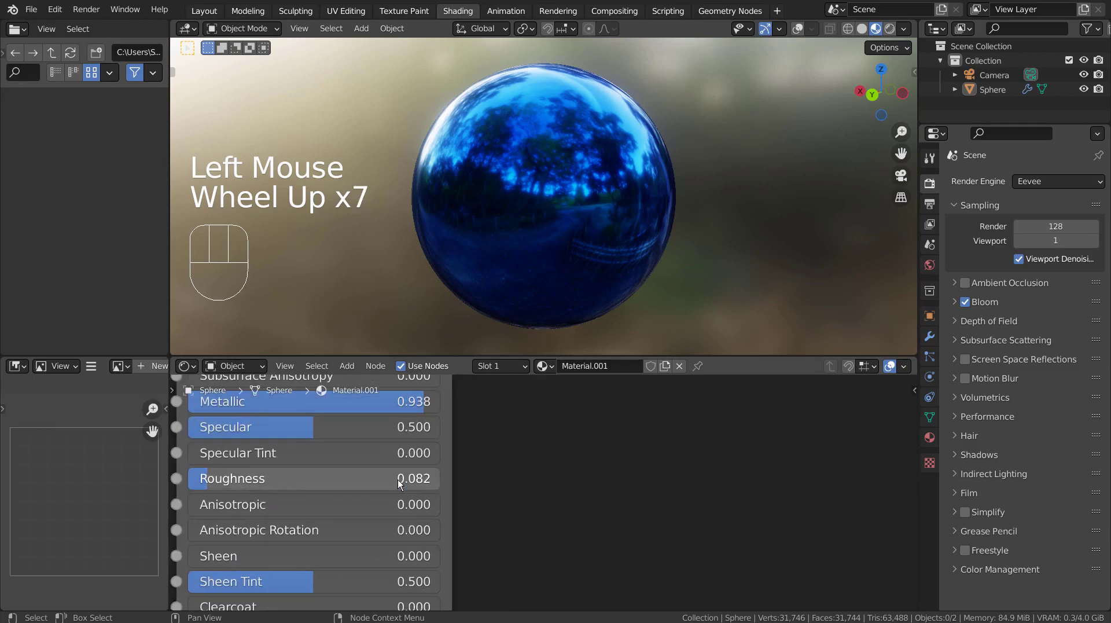
middle_click_drag(559, 479, 690, 515, "shift")
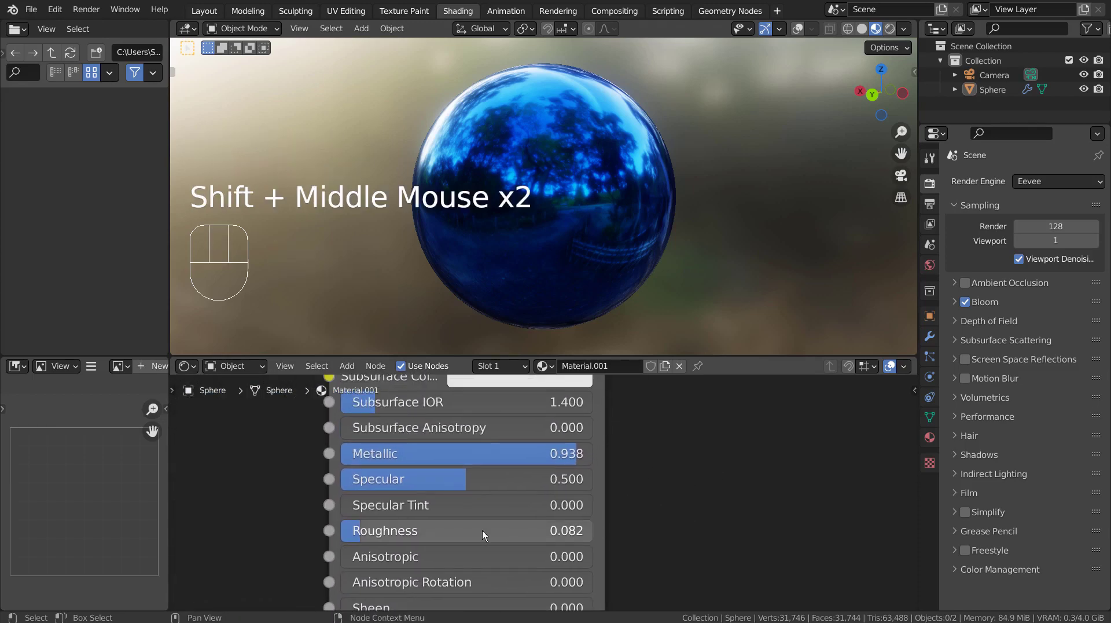
middle_click_drag(697, 464, 675, 553, "shift")
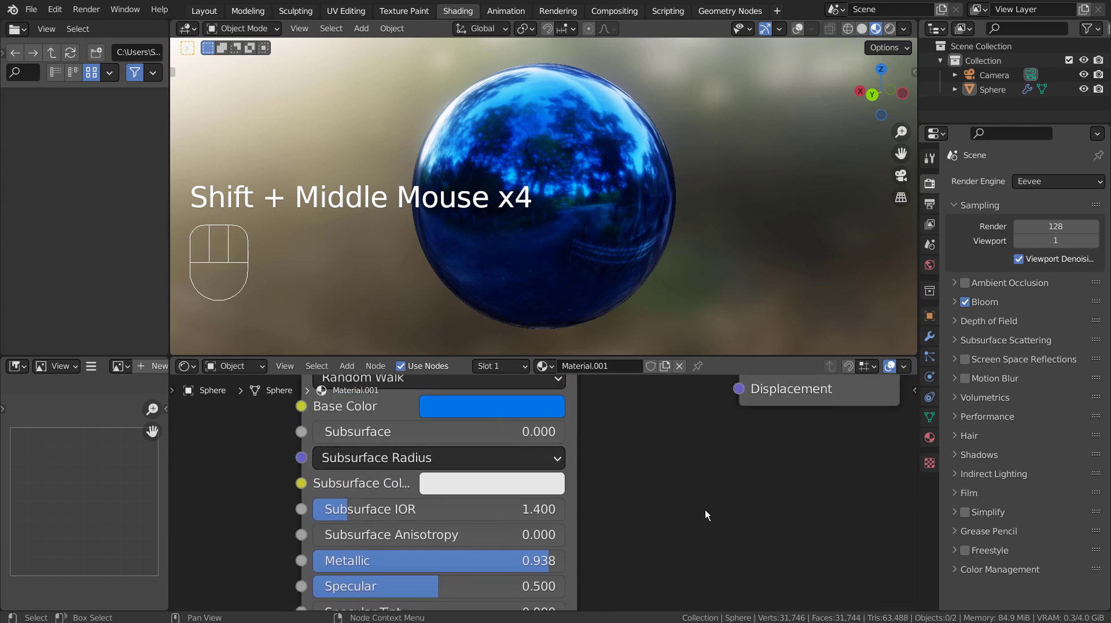
middle_click_drag(705, 509, 498, 534, "shift")
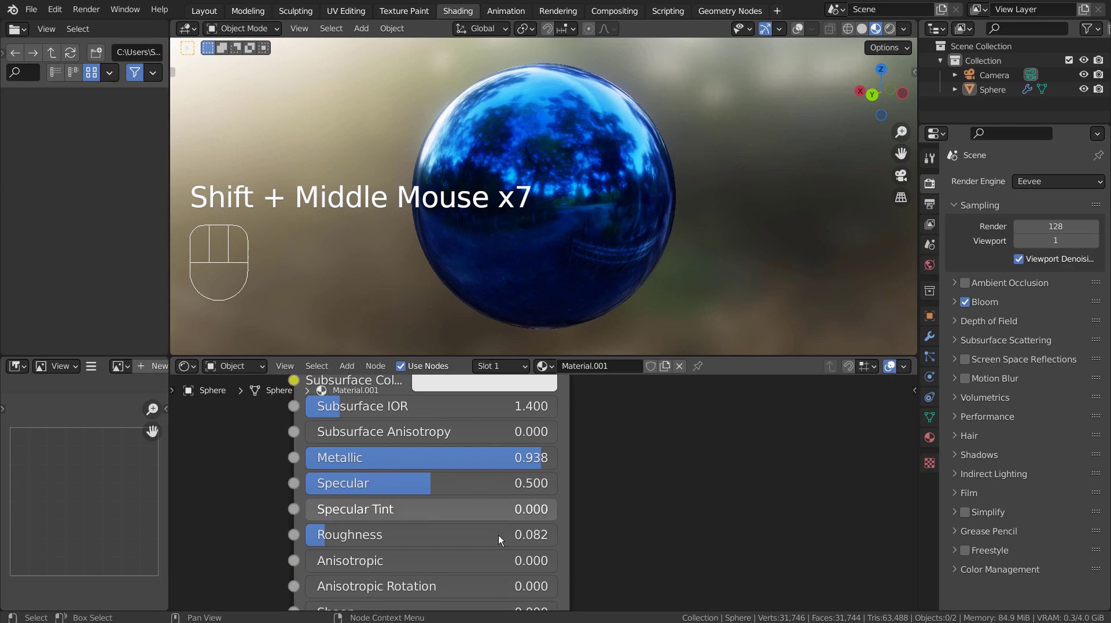
Orbit the viewport around the sphere to check its reflections.
scroll(683, 159, "up", 2)
middle_click_drag(683, 158, 429, 135)
scroll(457, 165, "down", 2)
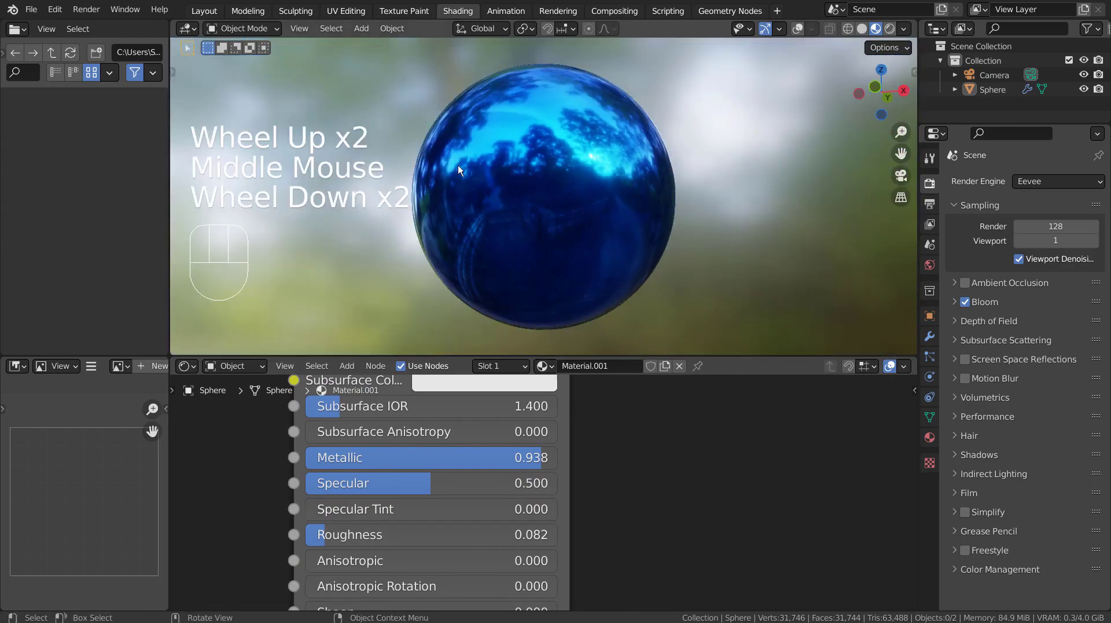
middle_click_drag(458, 169, 722, 134)
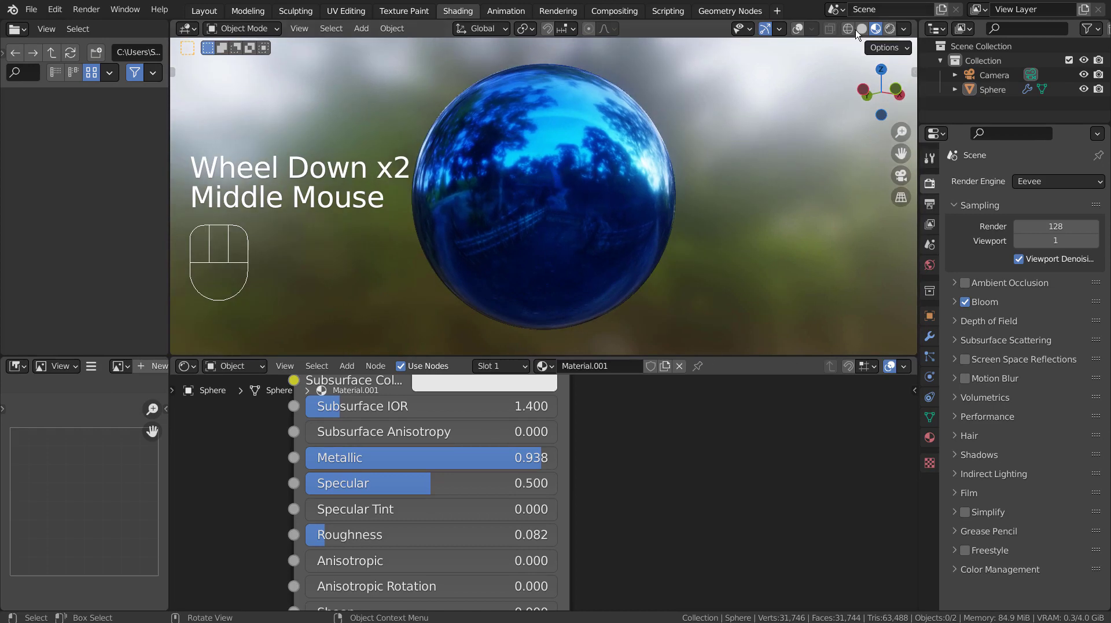
mouse_move(554, 185)
middle_mouse_down()
mouse_move(744, 186)
mouse_move(552, 194)
middle_mouse_up()
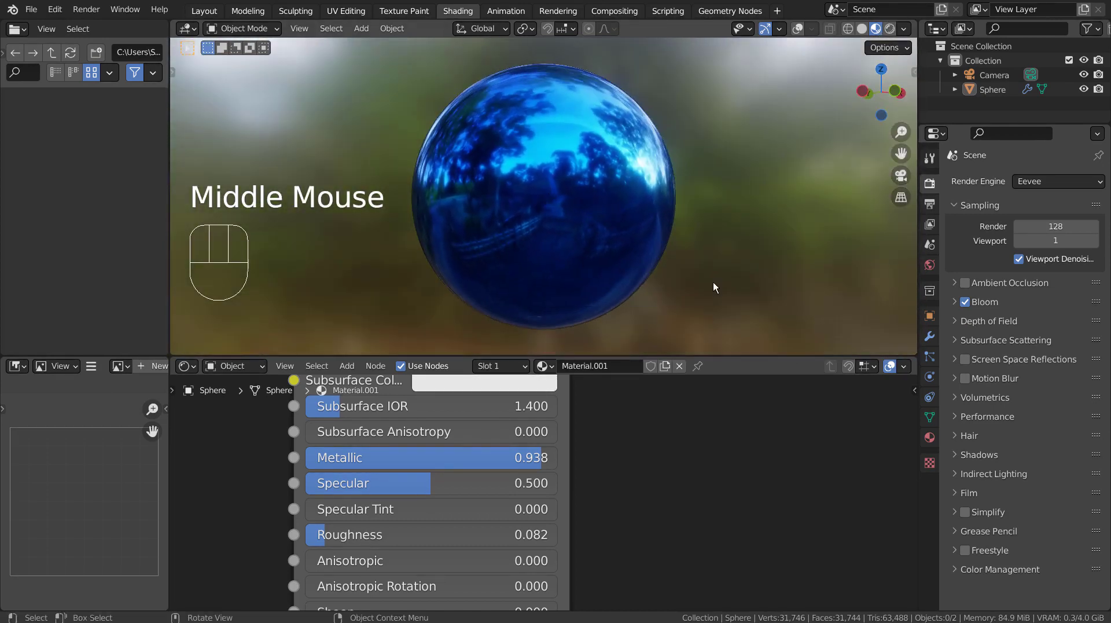
scroll(680, 463, "down", 8)
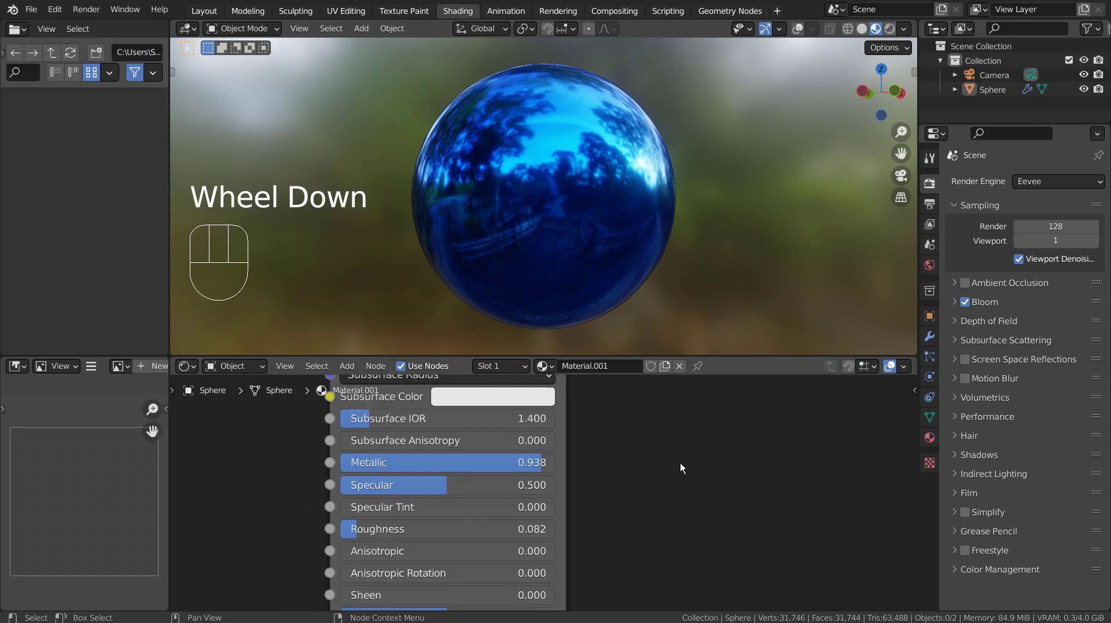
Select Material Output so the sphere shows the Voronoi-mixed material, and maximize the node editor.
middle_click_drag(724, 439, 687, 436, "shift")
middle_click_drag(679, 508, 668, 405)
middle_click_drag(675, 486, 737, 396)
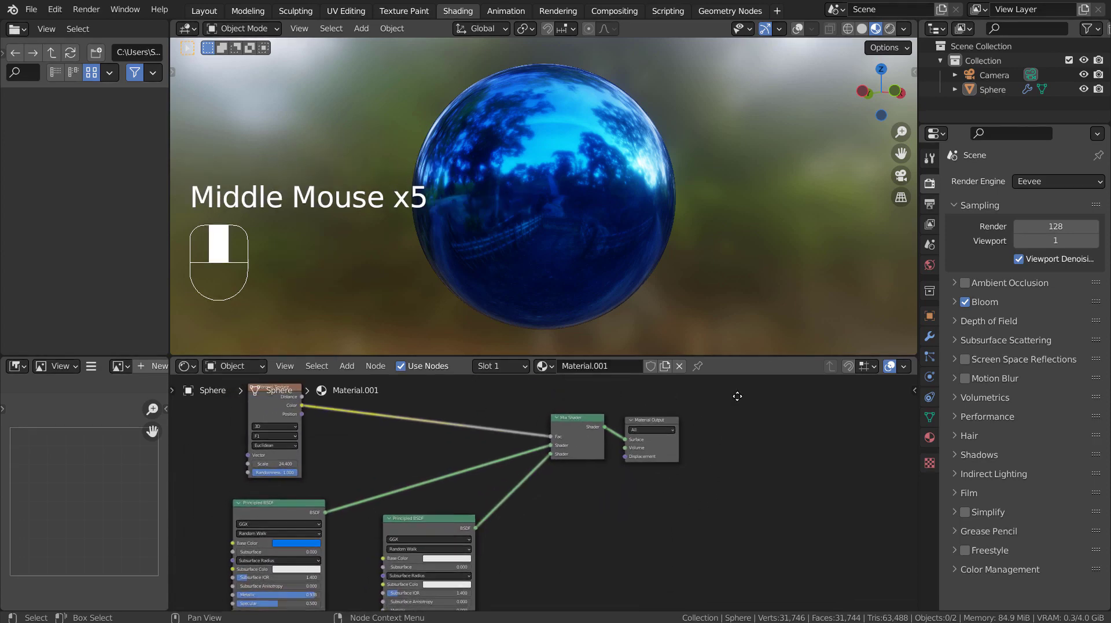
left_click(645, 420)
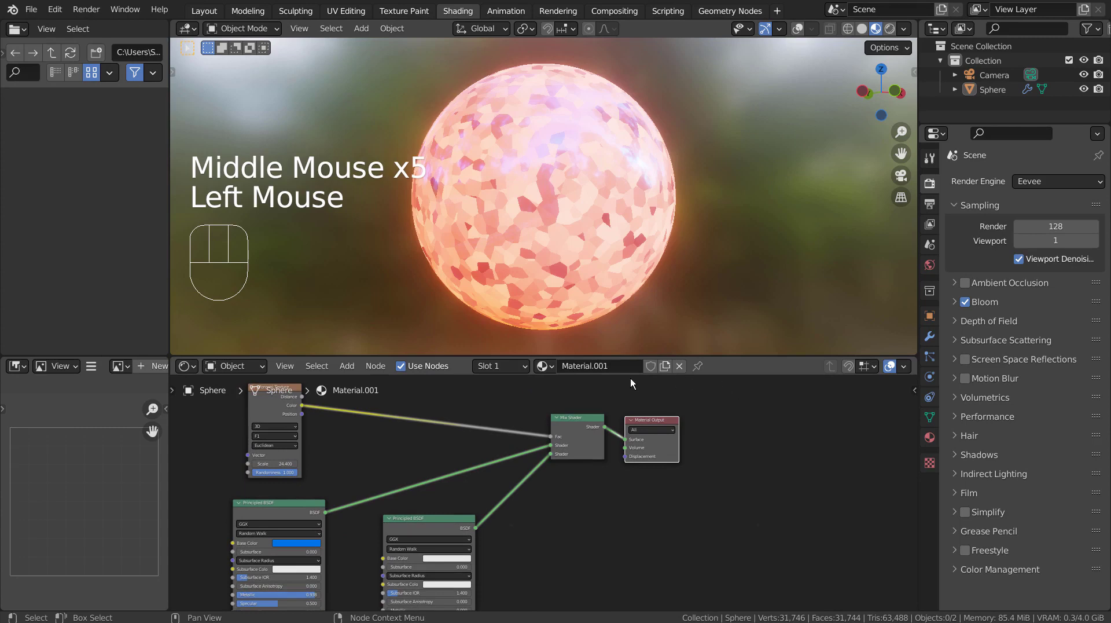
key("ctrl+space")
scroll(564, 408, "down", 3)
middle_click_drag(563, 415, 693, 302)
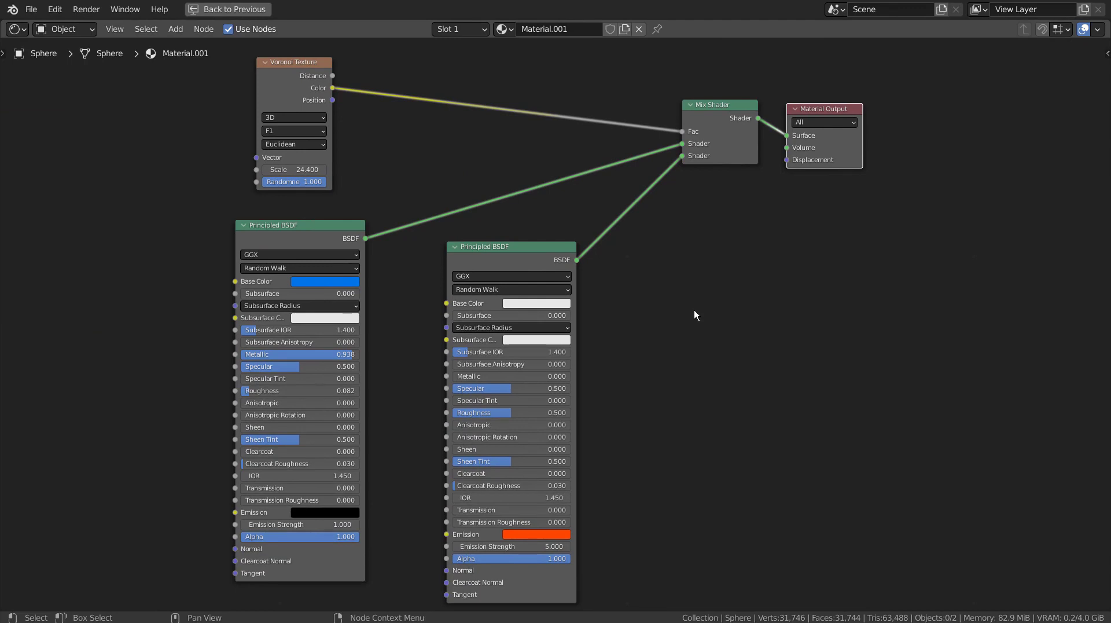
key("ctrl+space")
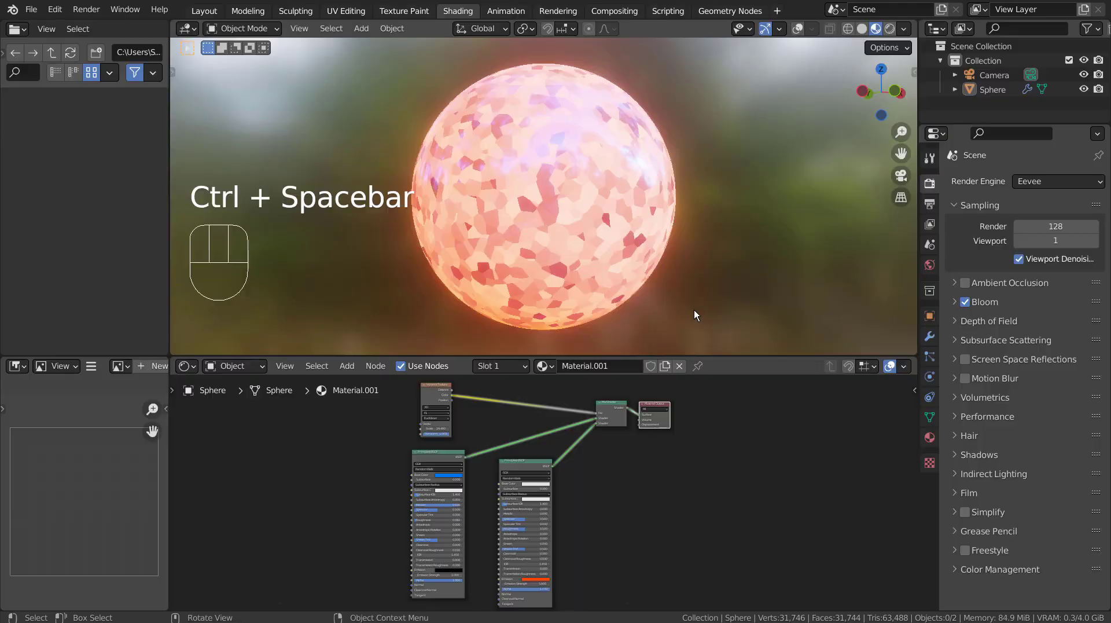
scroll(693, 313, "up", 3)
scroll(554, 212, "down", 2)
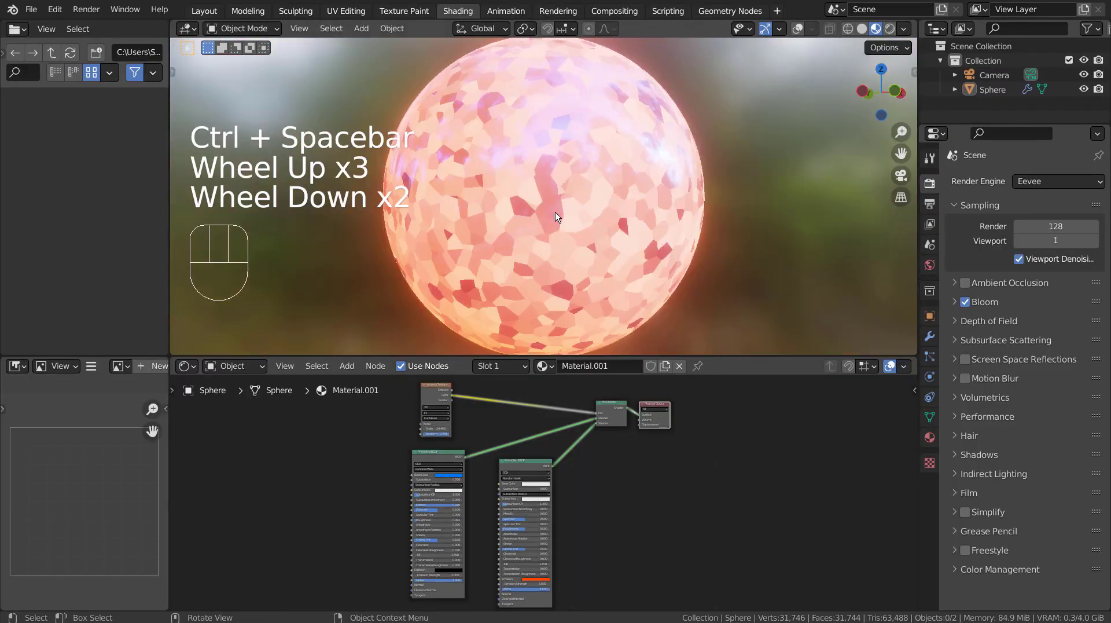
scroll(437, 422, "up", 5)
middle_click_drag(256, 436, 324, 592, "shift")
scroll(411, 495, "up", 4)
middle_click_drag(401, 512, 433, 526, "shift")
left_click_drag(434, 529, 816, 529)
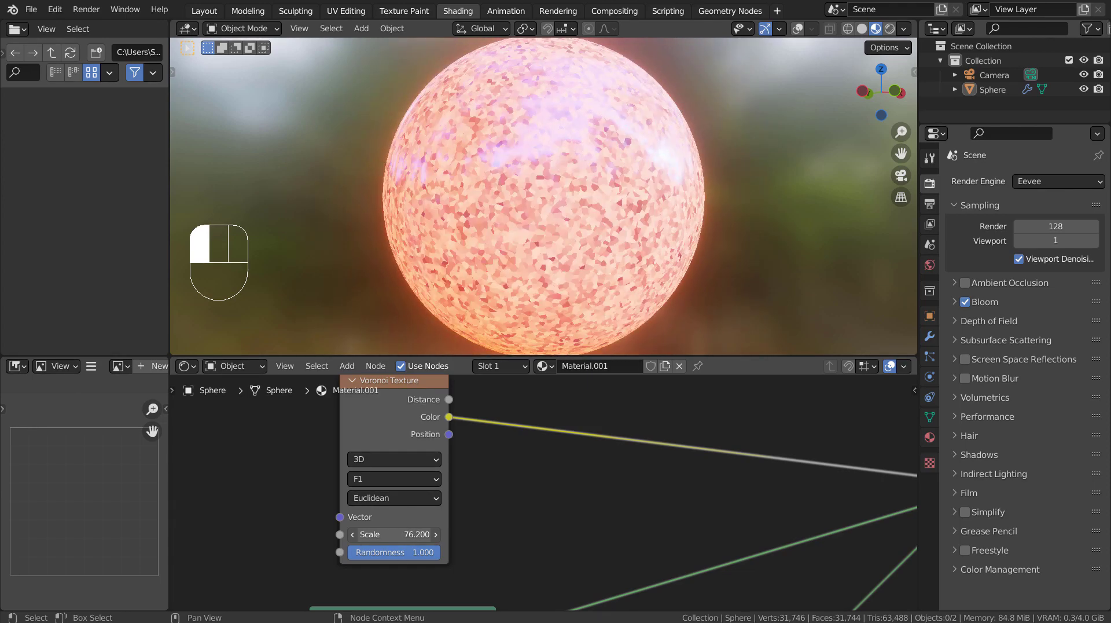
key("ctrl+z")
mouse_move(400, 553)
left_mouse_down()
mouse_move(347, 553)
mouse_move(405, 552)
left_mouse_up()
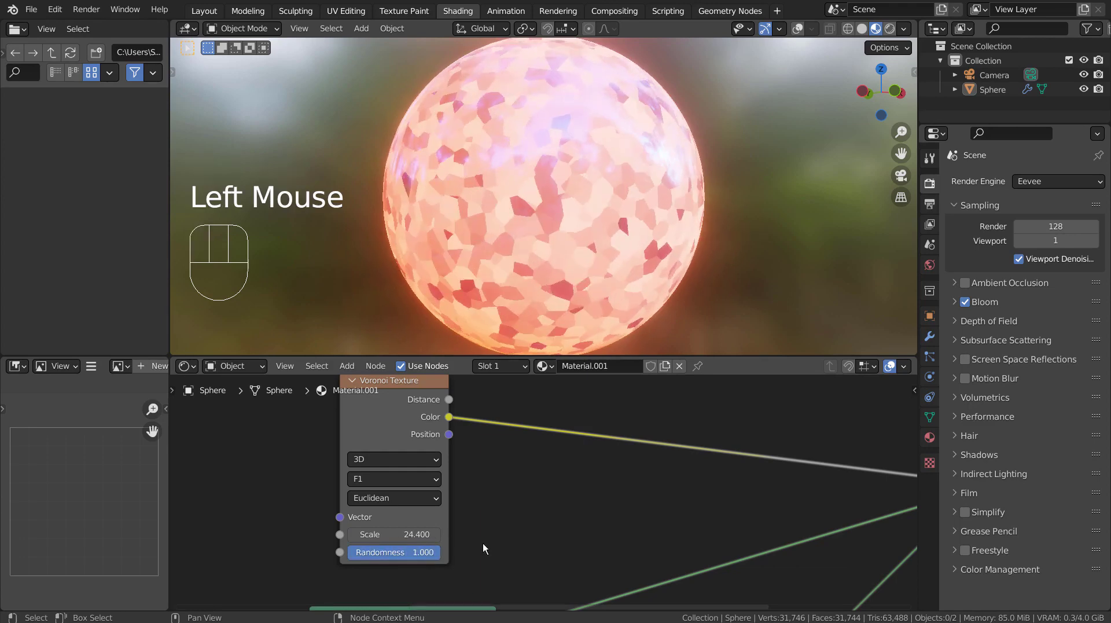
middle_click_drag(630, 532, 509, 451, "shift")
Try green, purple and green-yellow Base Colors on the blue shader, then revert to blue.
middle_click_drag(528, 244, 583, 183)
scroll(584, 183, "up", 2)
scroll(584, 183, "up", 1)
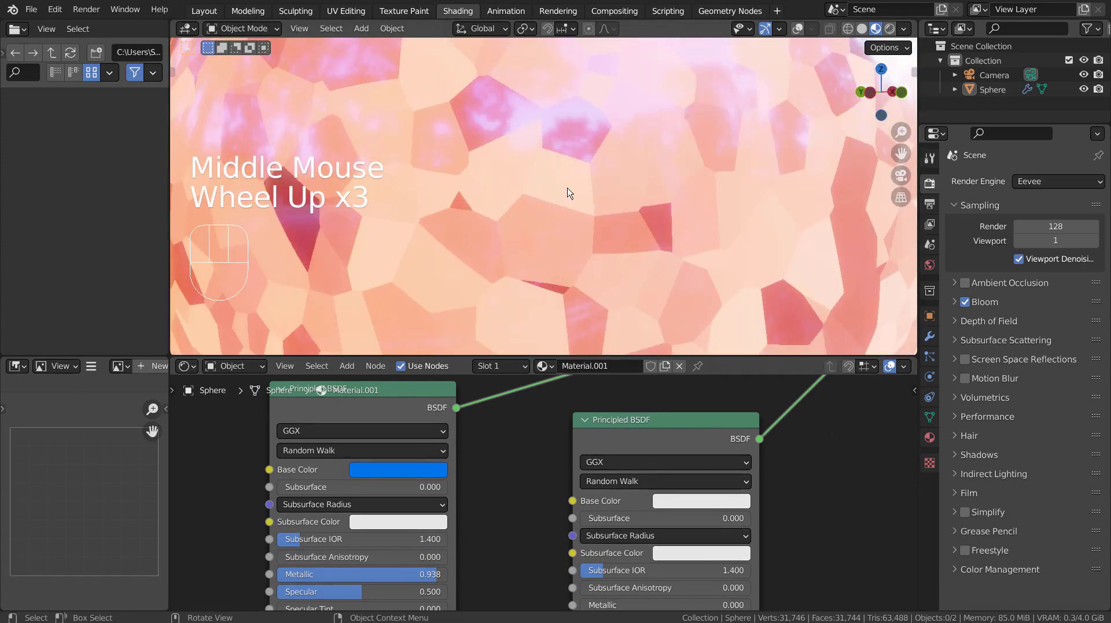
left_click(403, 470)
left_click(379, 281)
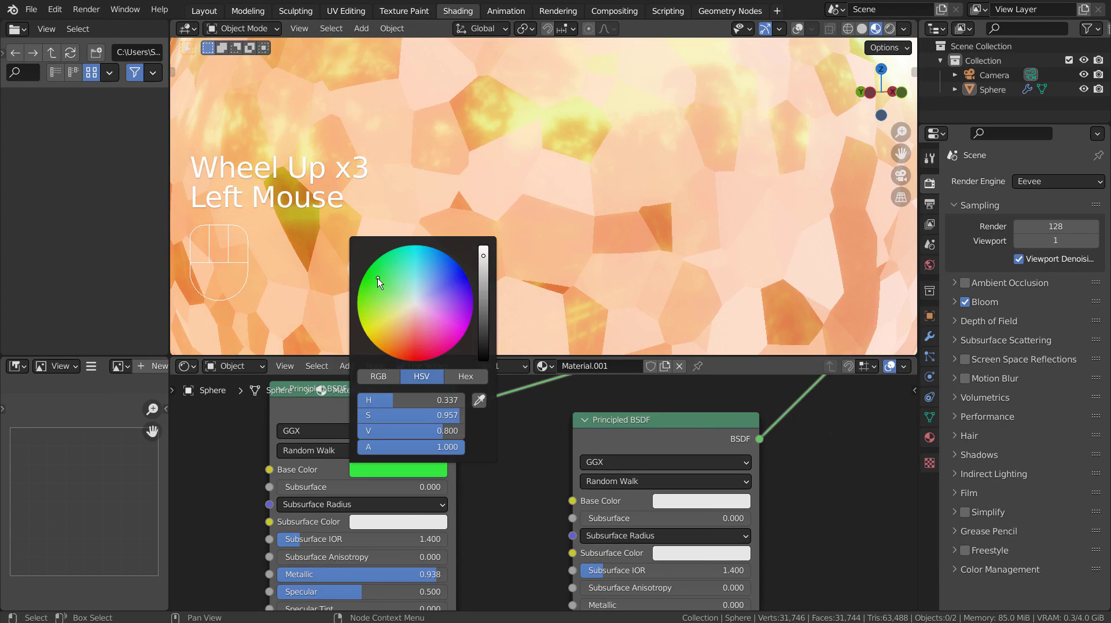
mouse_move(390, 330)
left_mouse_down()
mouse_move(448, 345)
mouse_move(472, 313)
left_mouse_up()
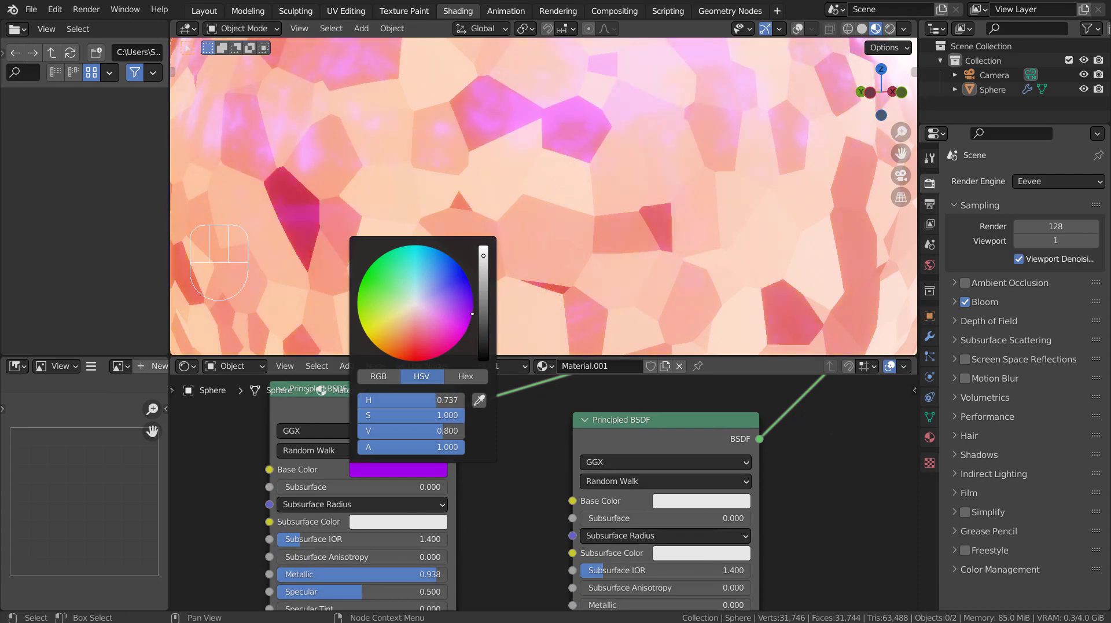
mouse_move(460, 265)
left_mouse_down()
mouse_move(360, 291)
mouse_move(400, 359)
left_mouse_up()
key("ctrl+z")
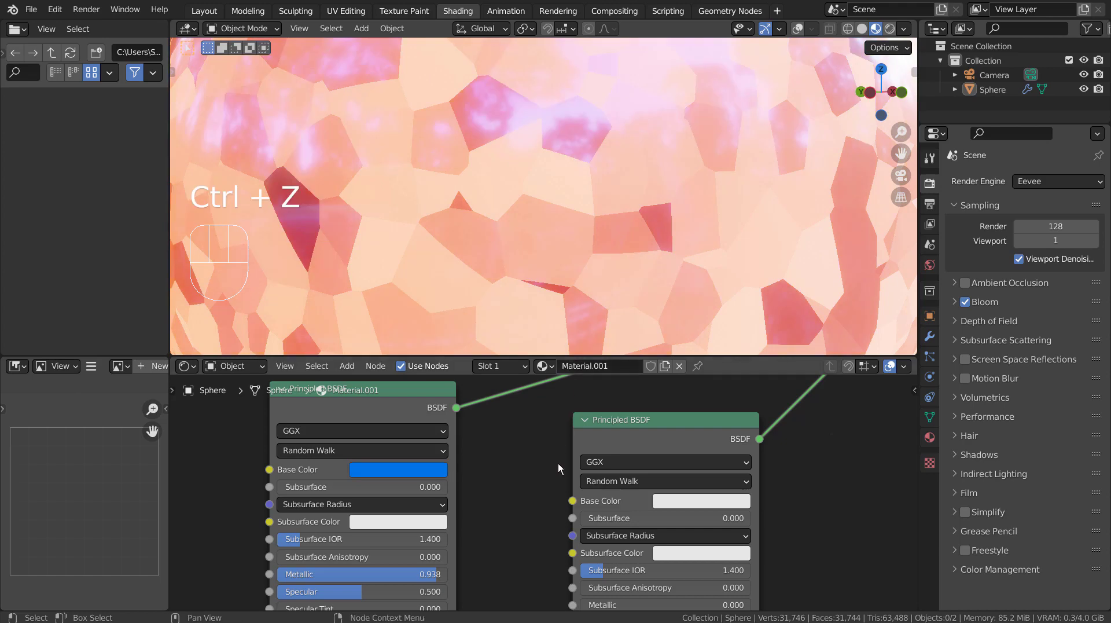
Set the second Principled BSDF's Roughness to 0.000, keeping the blue shader at 0.082.
middle_click_drag(529, 547, 527, 481, "shift")
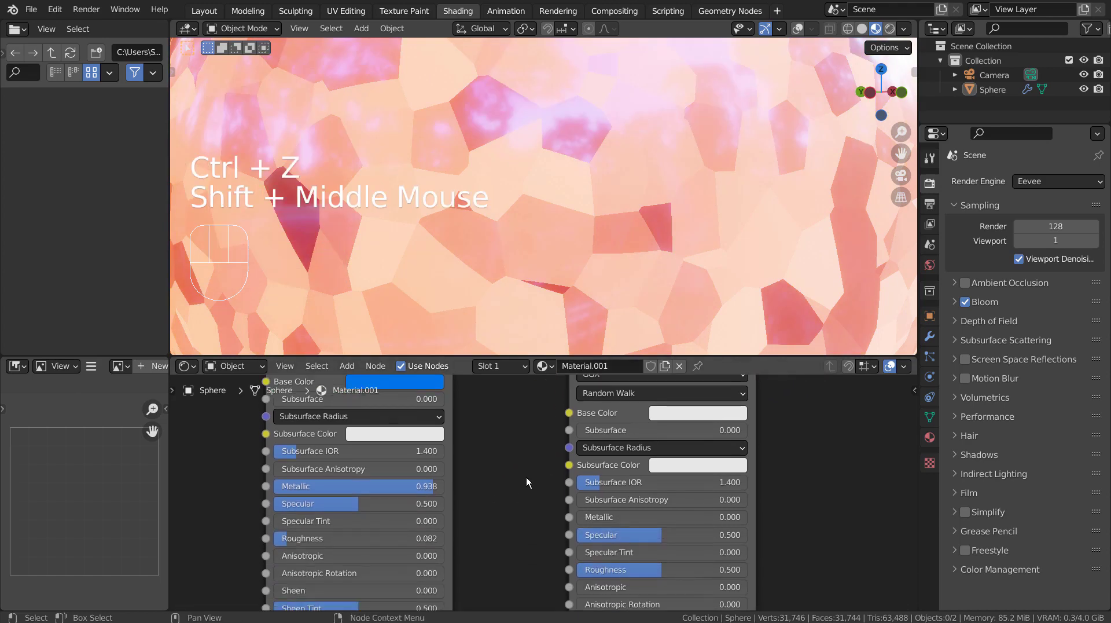
middle_click_drag(523, 549, 520, 497, "shift")
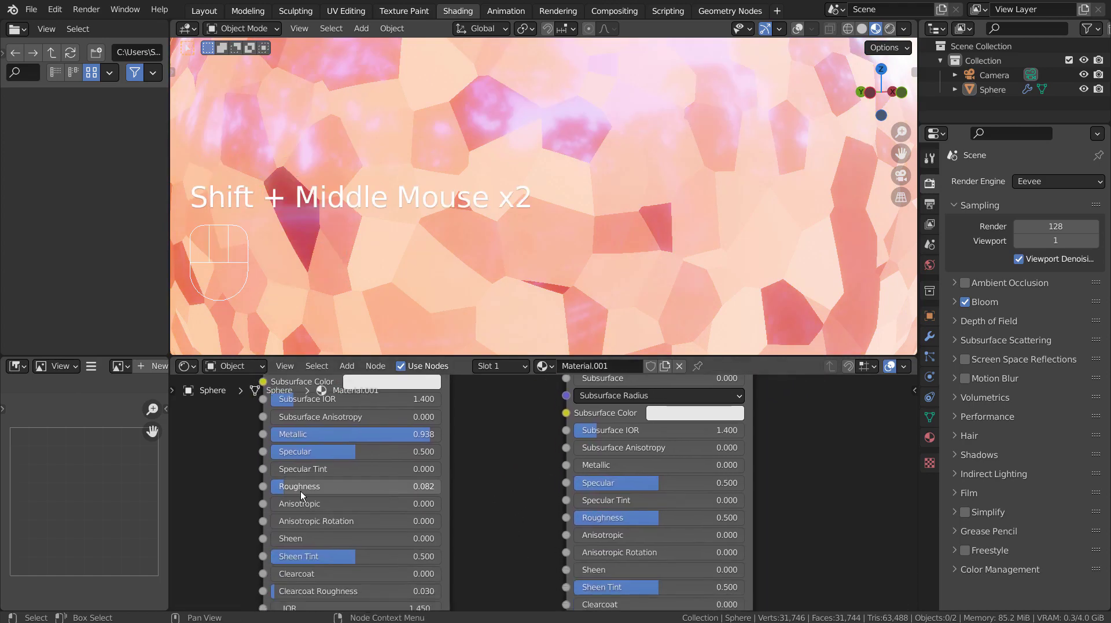
left_click_drag(298, 486, 271, 486)
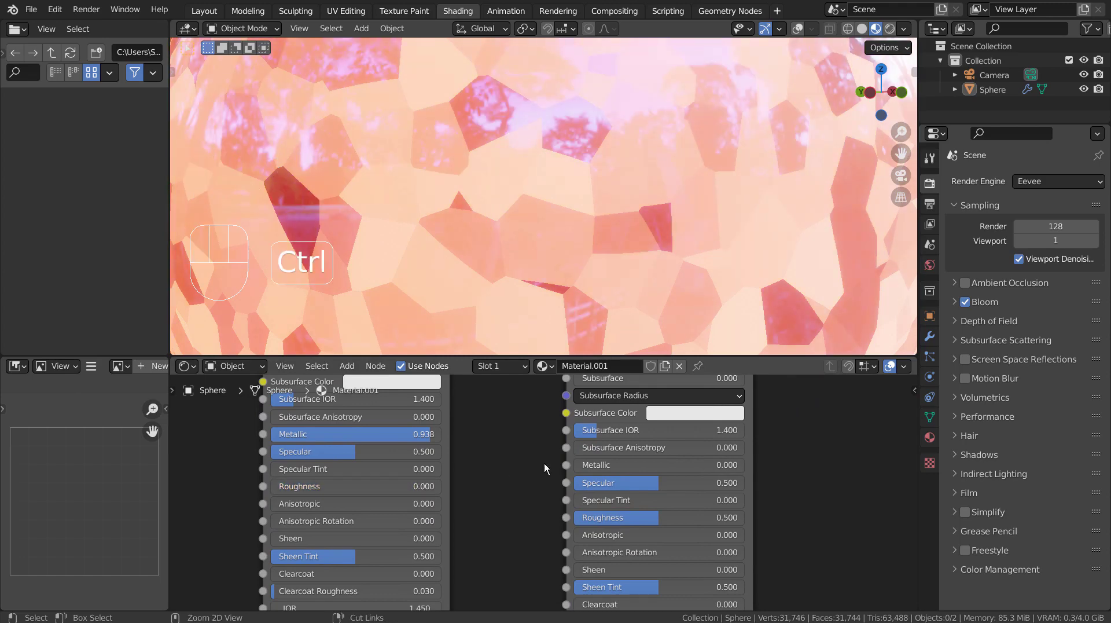
key("ctrl+z")
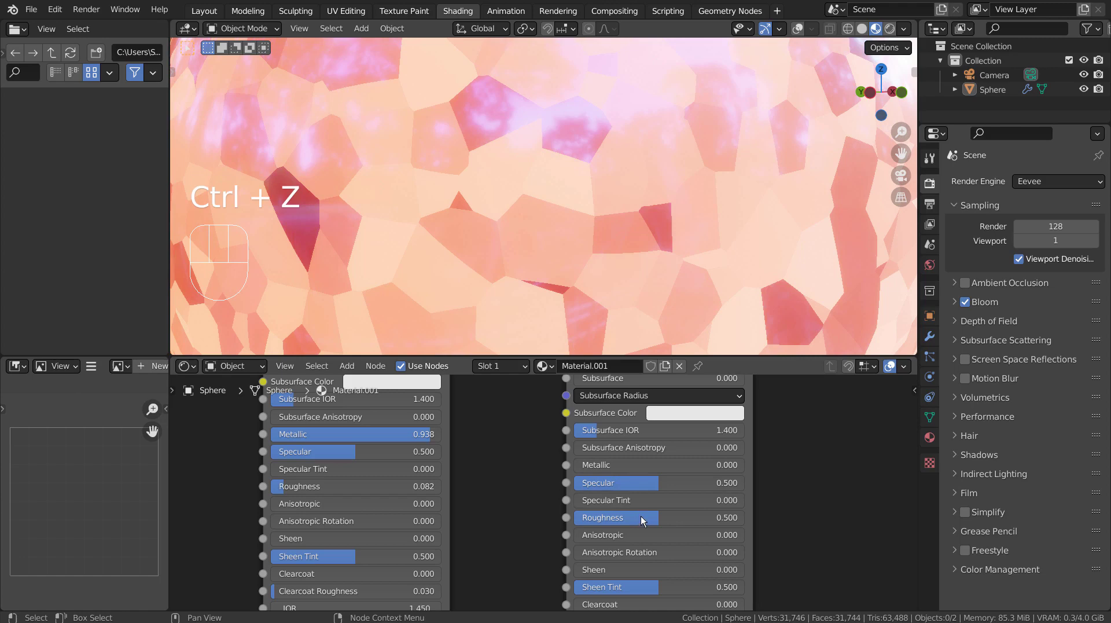
left_click_drag(646, 521, 598, 523)
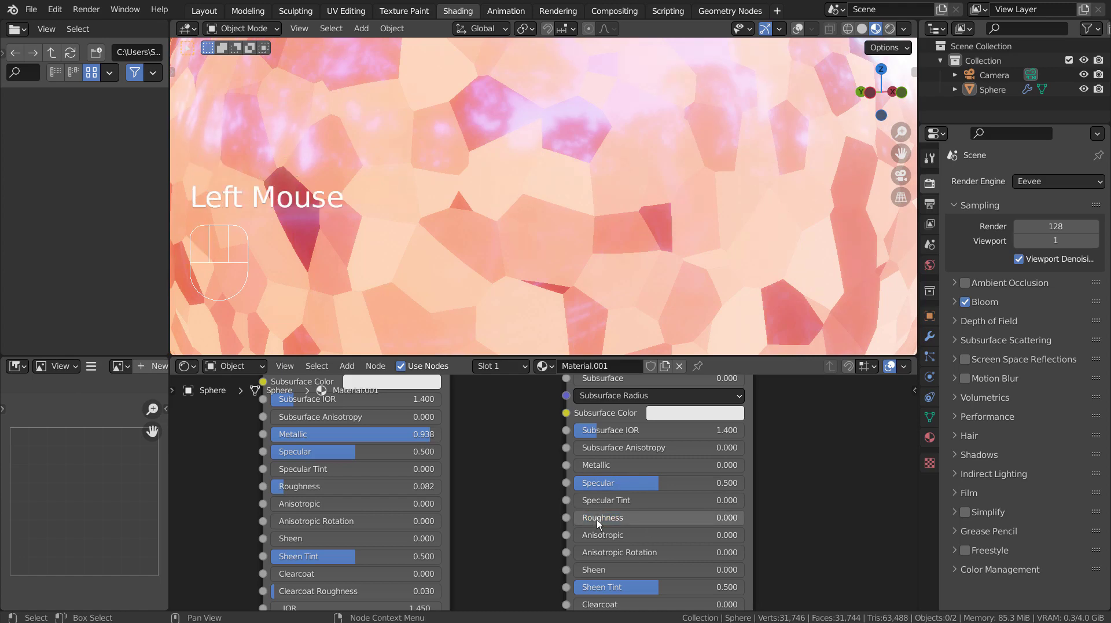
Undo the orange-emissive BSDF's Roughness change, restoring it to 0.500.
key("ctrl+z")
scroll(665, 503, "down", 4)
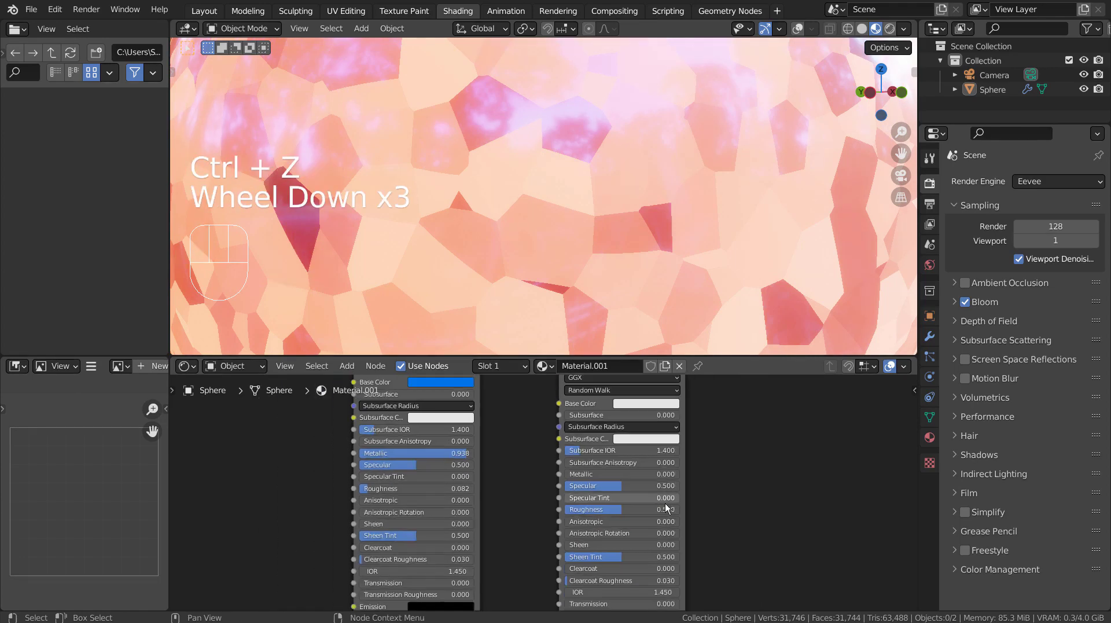
middle_click_drag(665, 503, 607, 452, "shift")
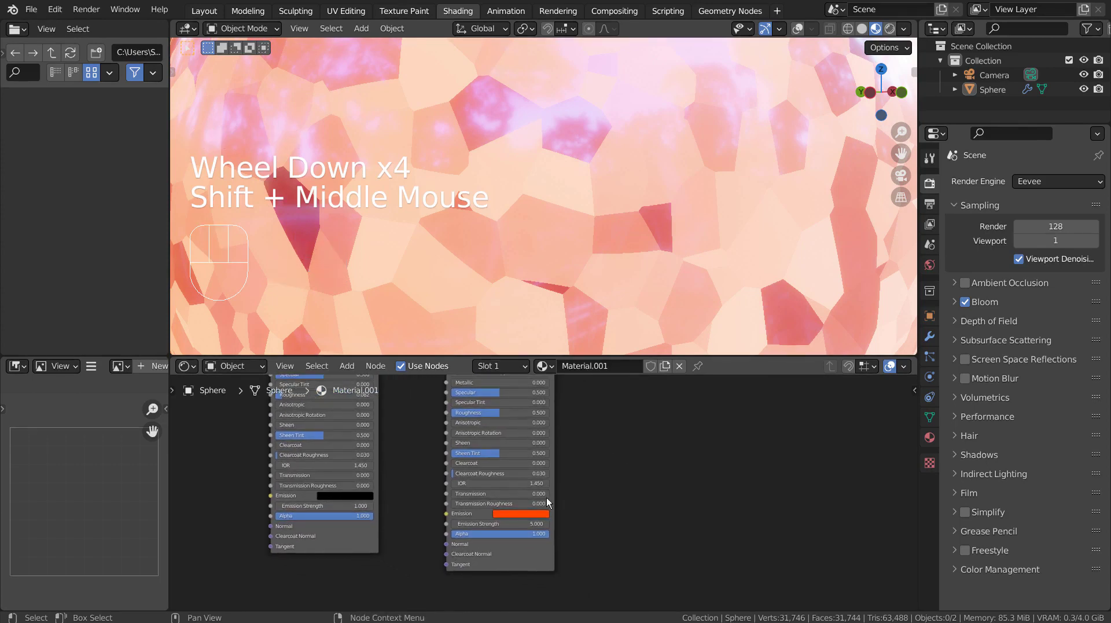
scroll(498, 534, "up", 5)
middle_click_drag(653, 557, 672, 484, "shift")
scroll(564, 508, "up", 2)
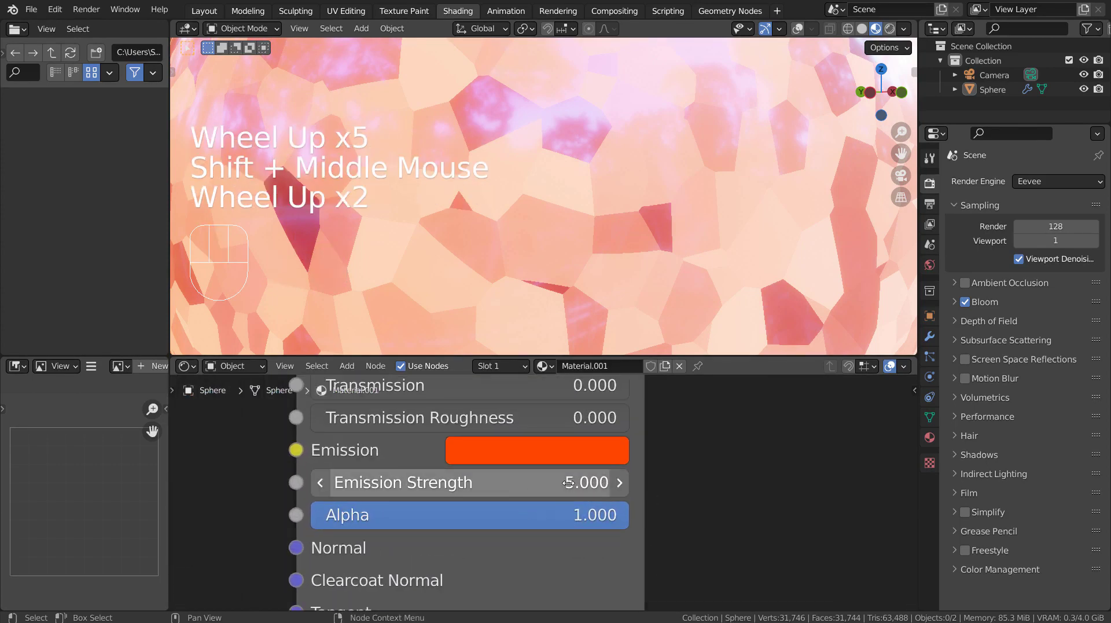
Set the orange-emissive BSDF's Emission Strength to 5.
left_click(566, 483)
left_click_drag(566, 483, 607, 489)
scroll(637, 244, "down", 2)
left_click(470, 482)
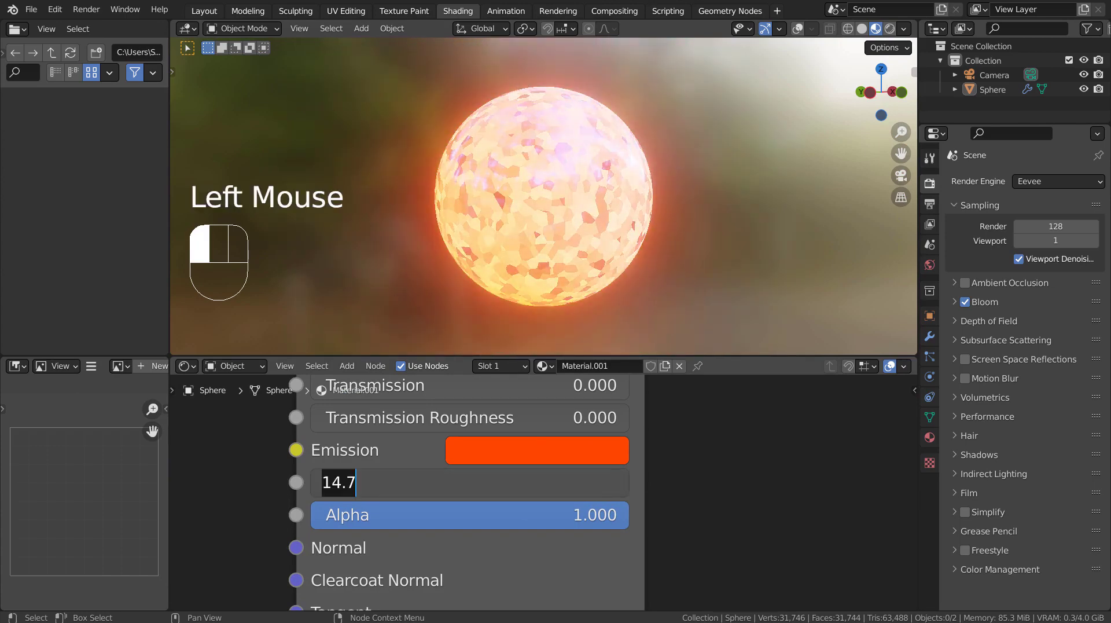
type("5")
left_click(526, 106)
scroll(528, 107, "up", 4)
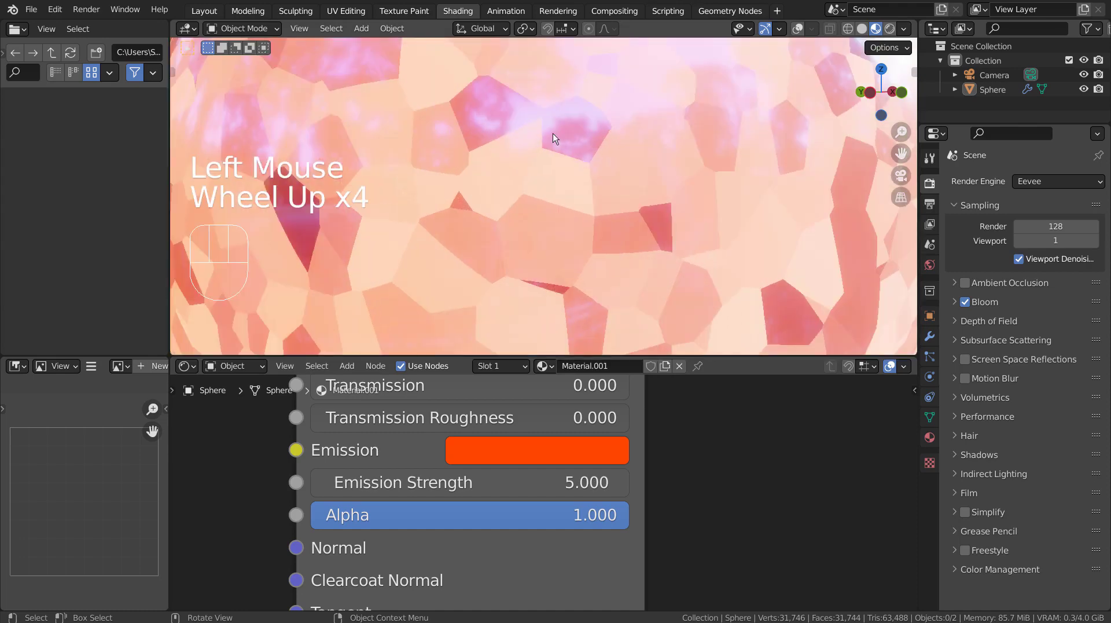
scroll(558, 156, "down", 3)
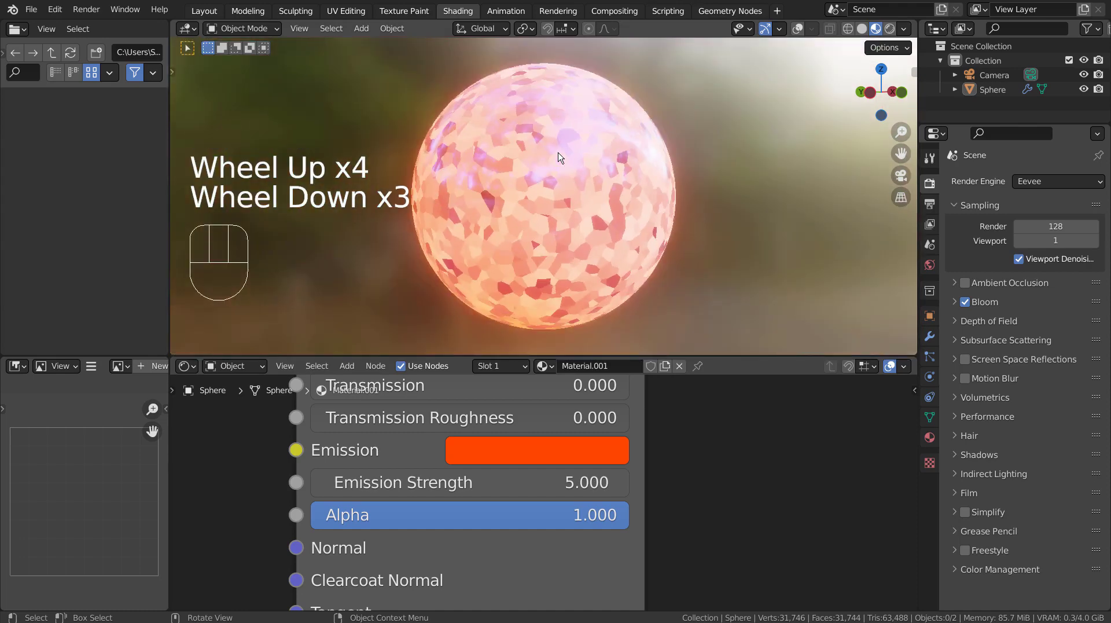
Try green and blue emission colours, then revert to the orange emission.
left_click(528, 448)
left_click(506, 88)
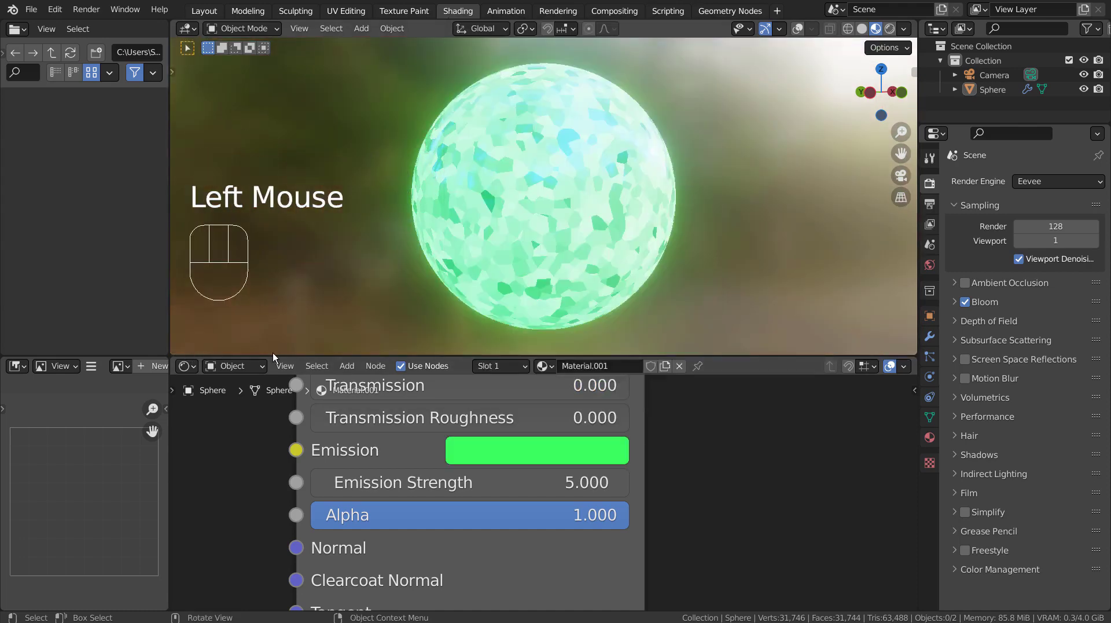
left_click(501, 455)
left_click(489, 202)
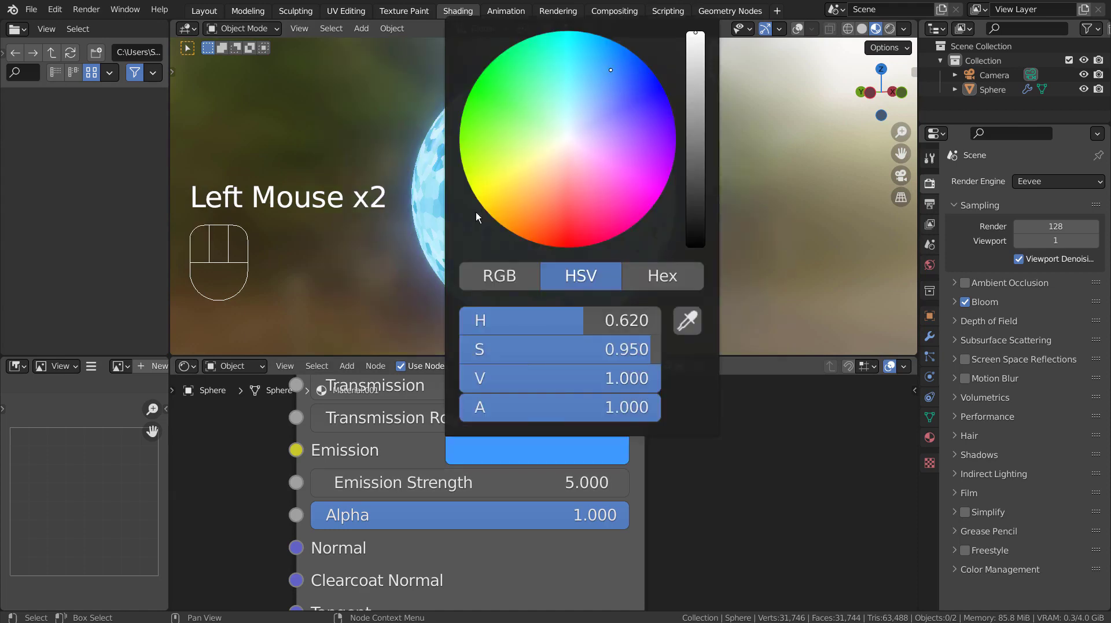
mouse_move(510, 482)
left_mouse_down()
mouse_move(613, 482)
mouse_move(492, 482)
left_mouse_up()
key("ctrl+z")
key("ctrl+z")
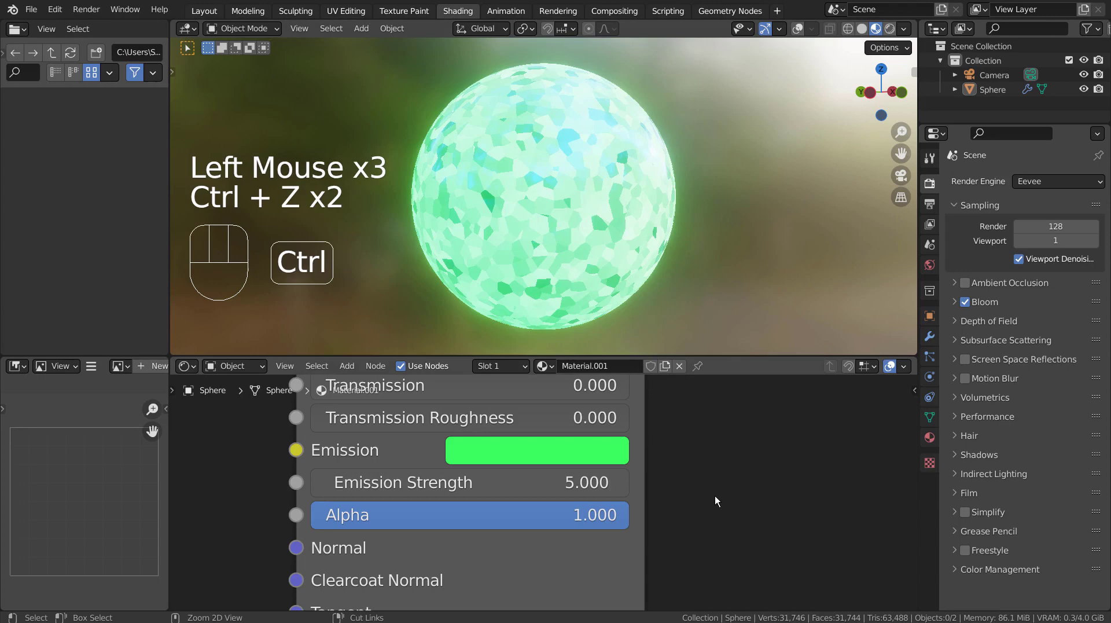
key("ctrl+z")
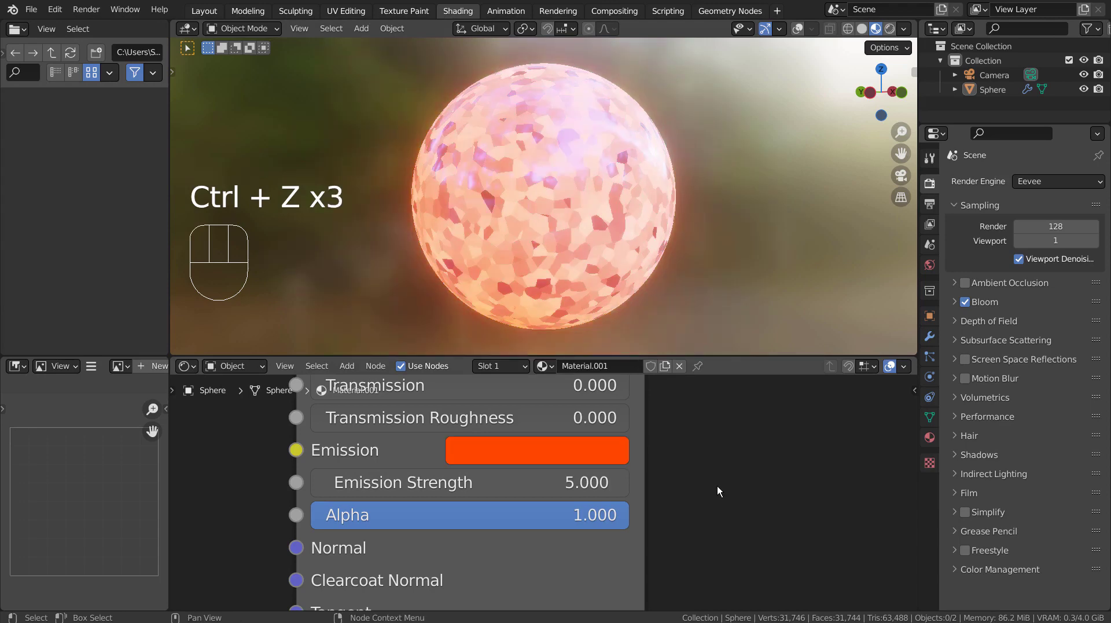
Zoom out and select the Material Output node.
left_click(645, 443)
scroll(644, 443, "down", 1)
scroll(644, 444, "down", 13)
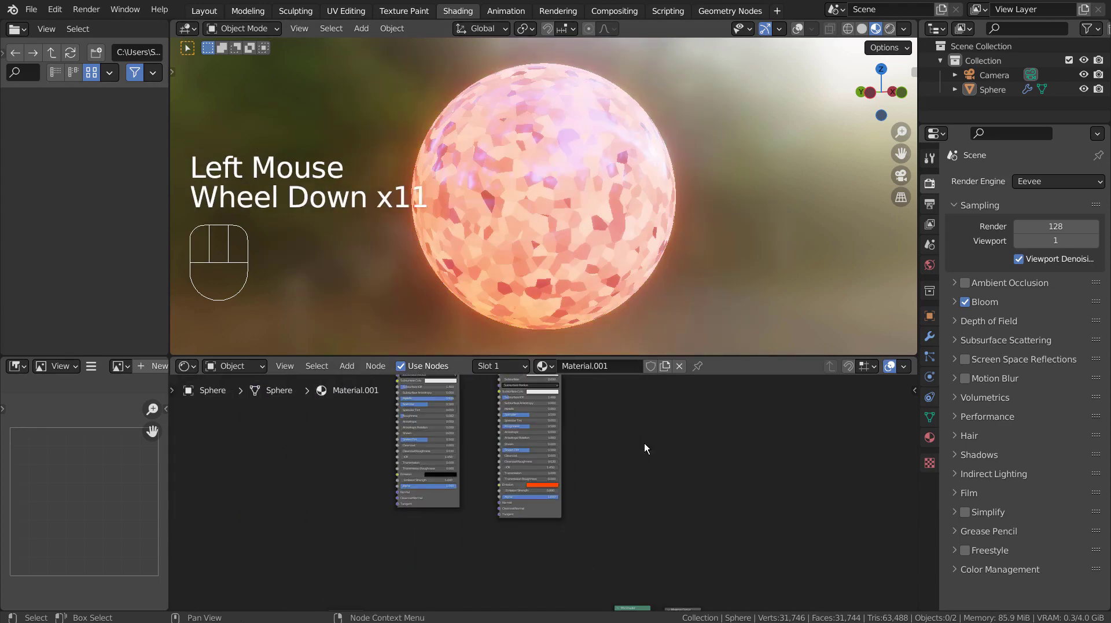
key("shift")
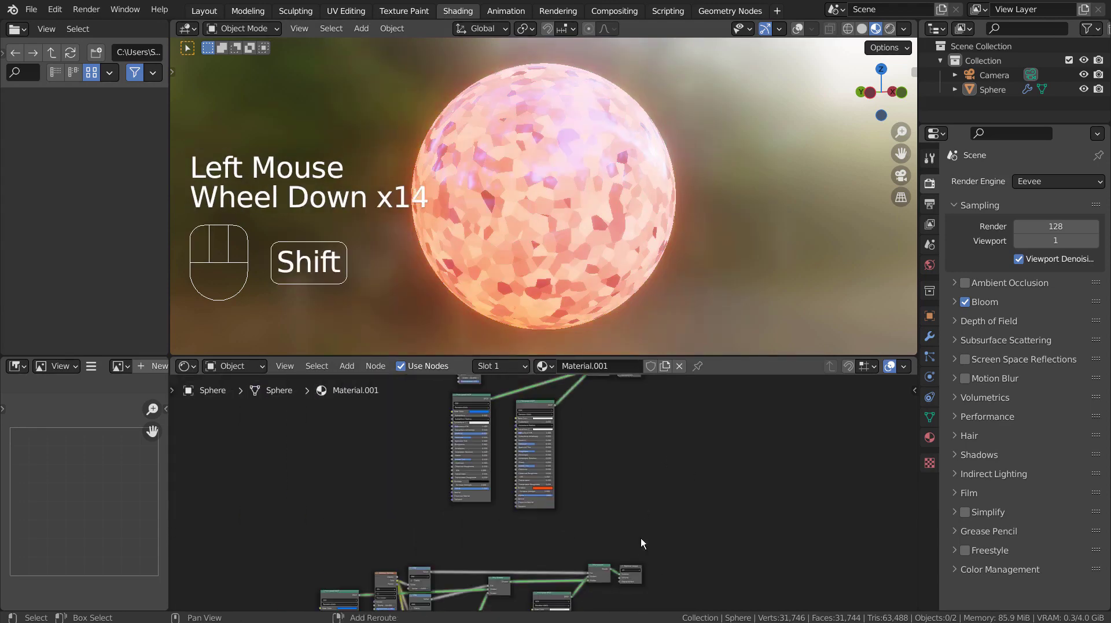
left_click(629, 572)
middle_click_drag(687, 524, 696, 605, "shift")
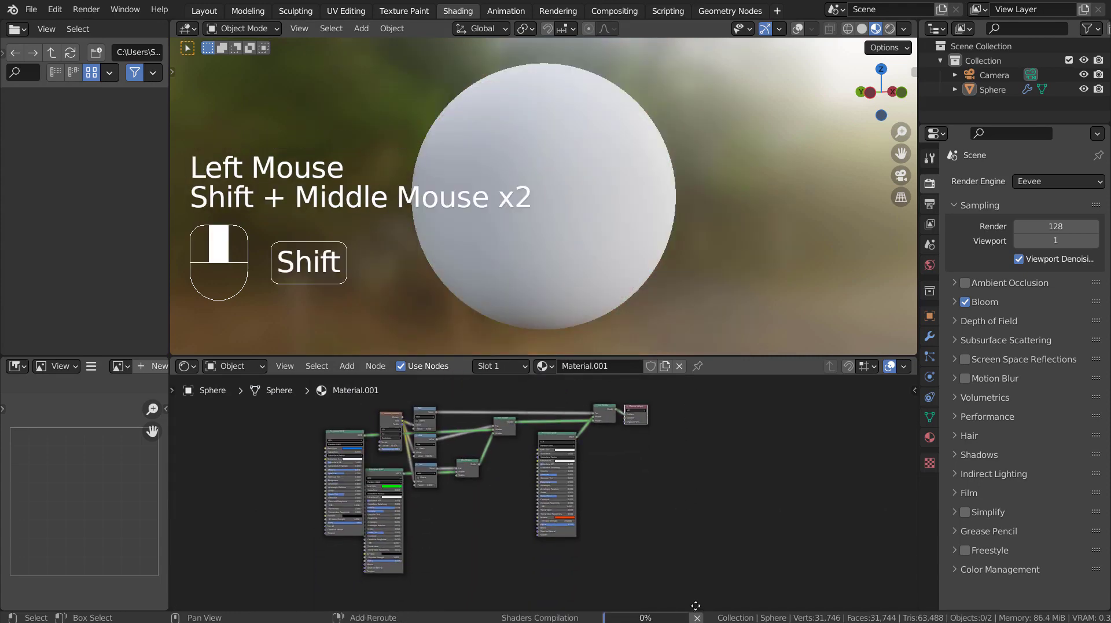
scroll(638, 440, "up", 3)
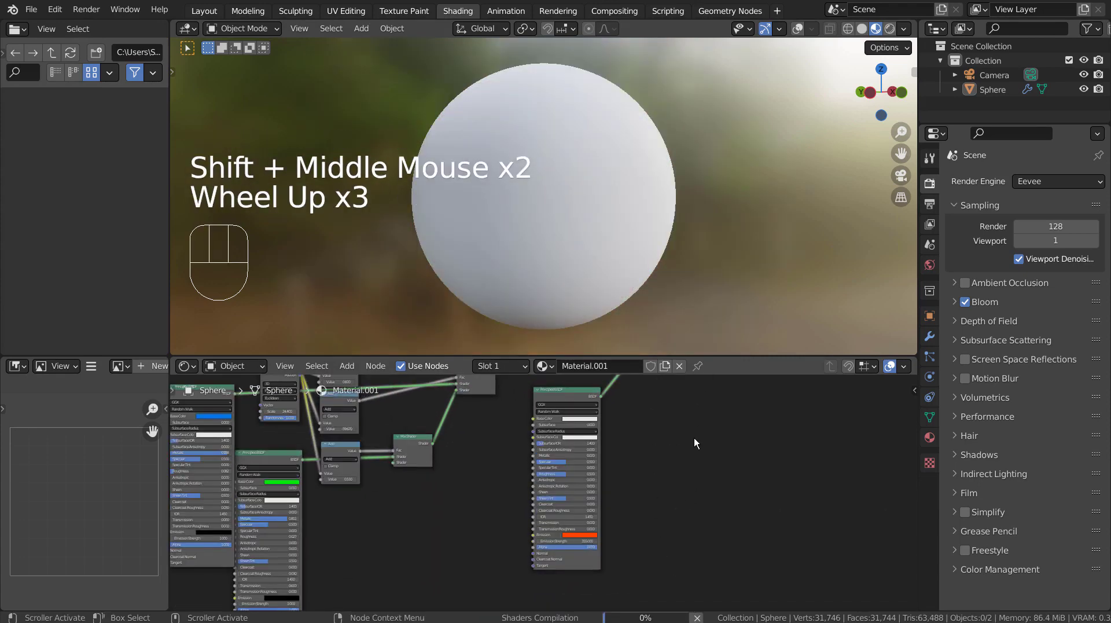
middle_click_drag(678, 477, 718, 487, "shift")
Move Material Output right, the upper Mix Shader beside it, and the Principled BSDF up.
middle_click_drag(745, 446, 622, 560, "shift")
scroll(704, 522, "up", 4)
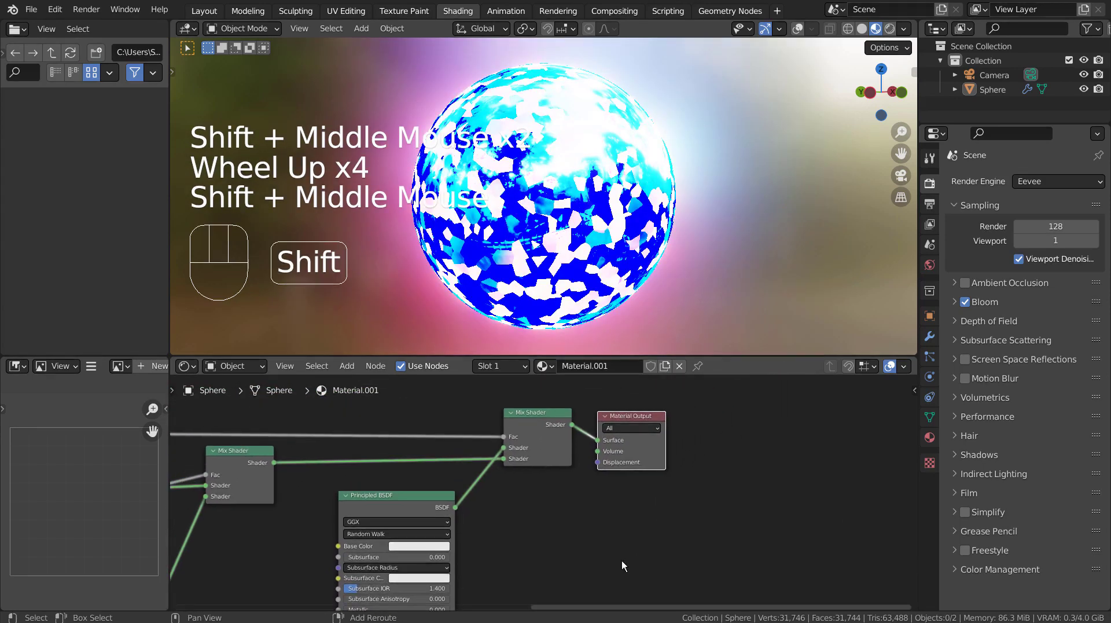
left_click_drag(626, 420, 792, 413)
left_click_drag(523, 415, 669, 415)
left_click_drag(395, 491, 376, 430)
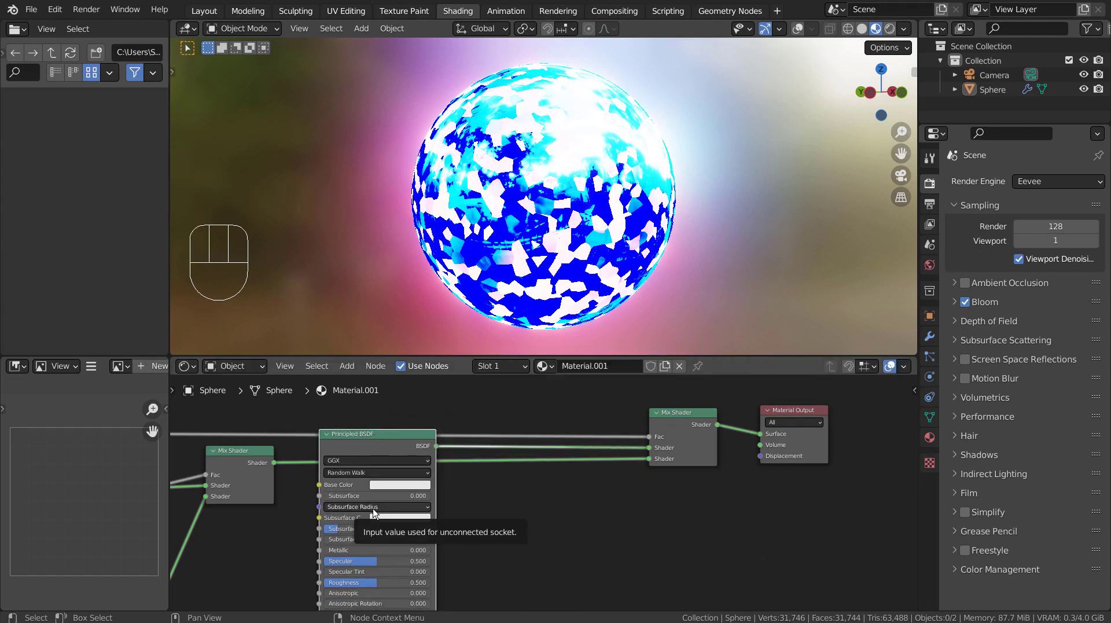
Pan the node editor to show the Principled BSDF's Emission settings.
middle_click_drag(508, 547, 612, 479, "shift")
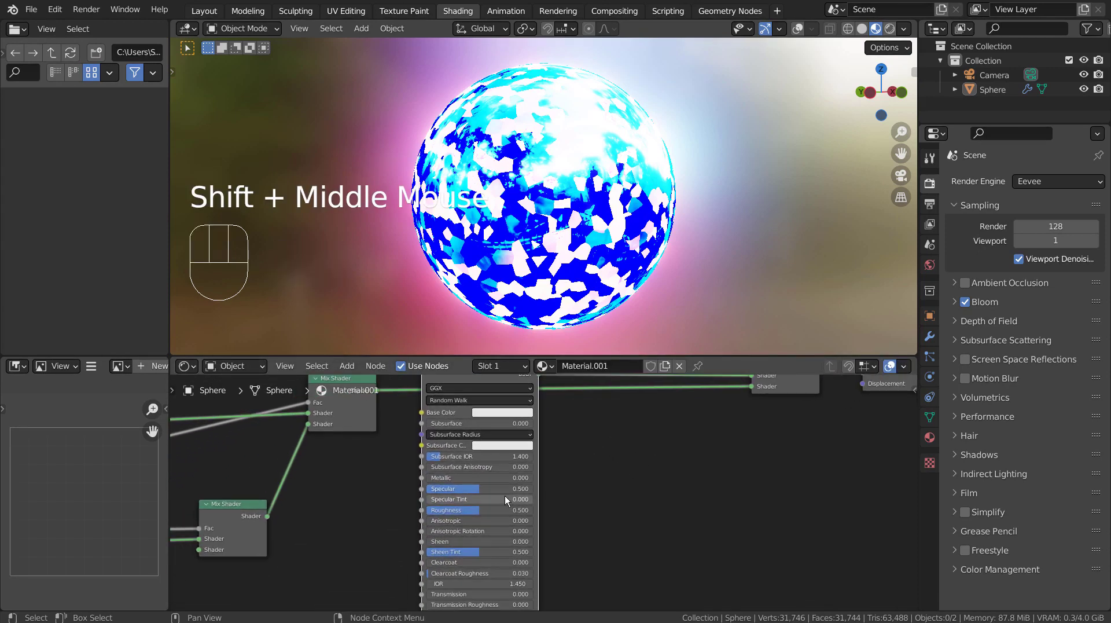
scroll(491, 498, "up", 4)
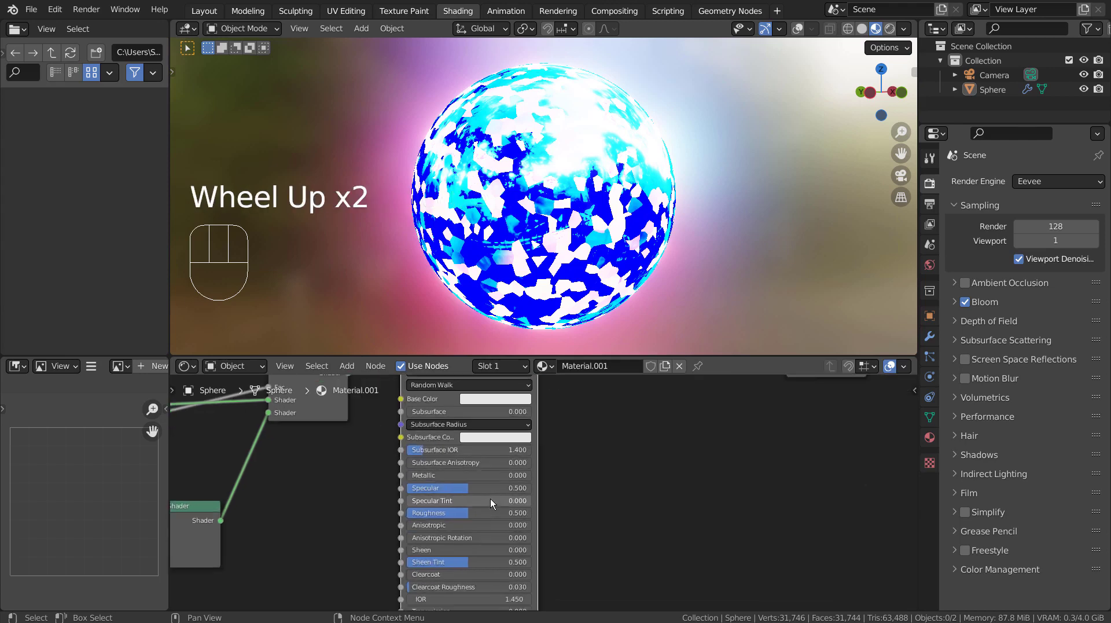
middle_click_drag(620, 556, 556, 402, "shift")
middle_click_drag(513, 460, 678, 529, "shift")
scroll(462, 422, "up", 5)
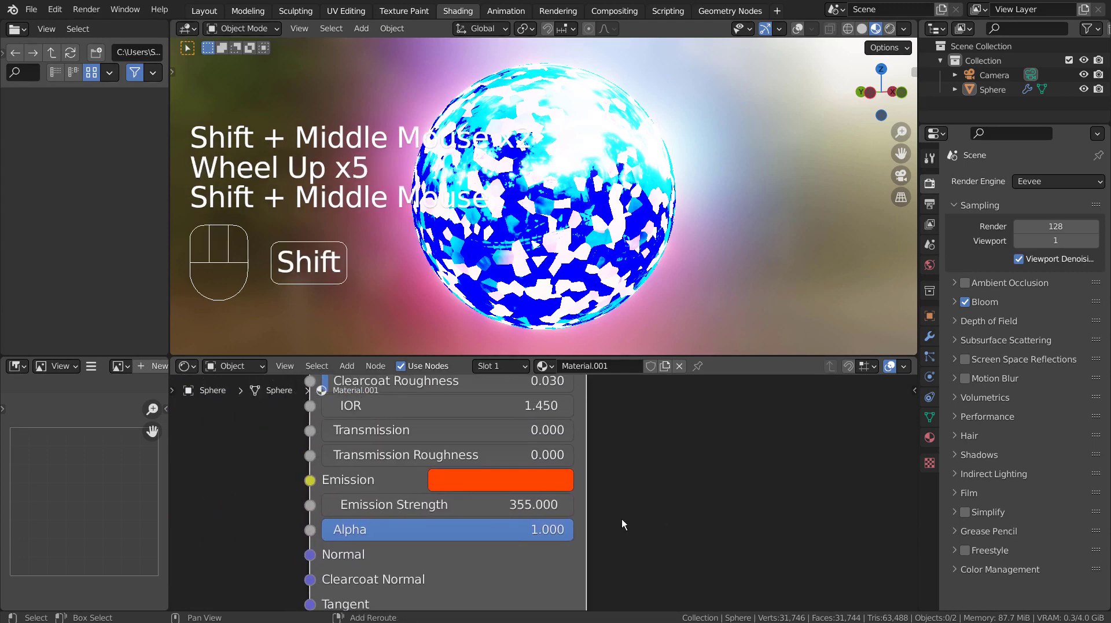
left_click(501, 503)
type("5")
key("Return")
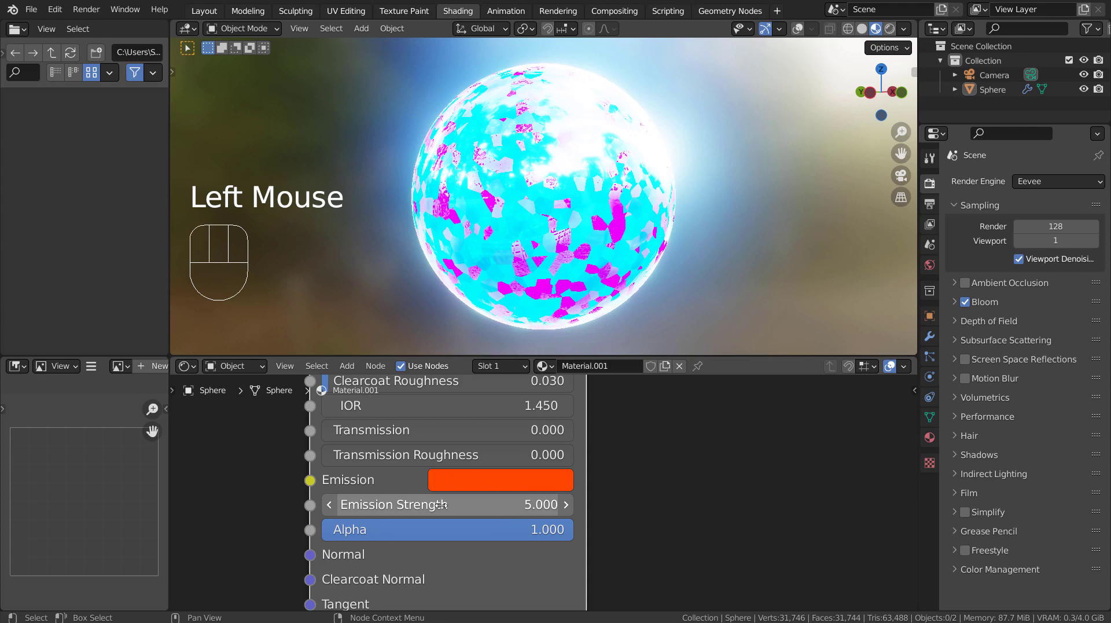
left_click_drag(442, 505, 682, 505)
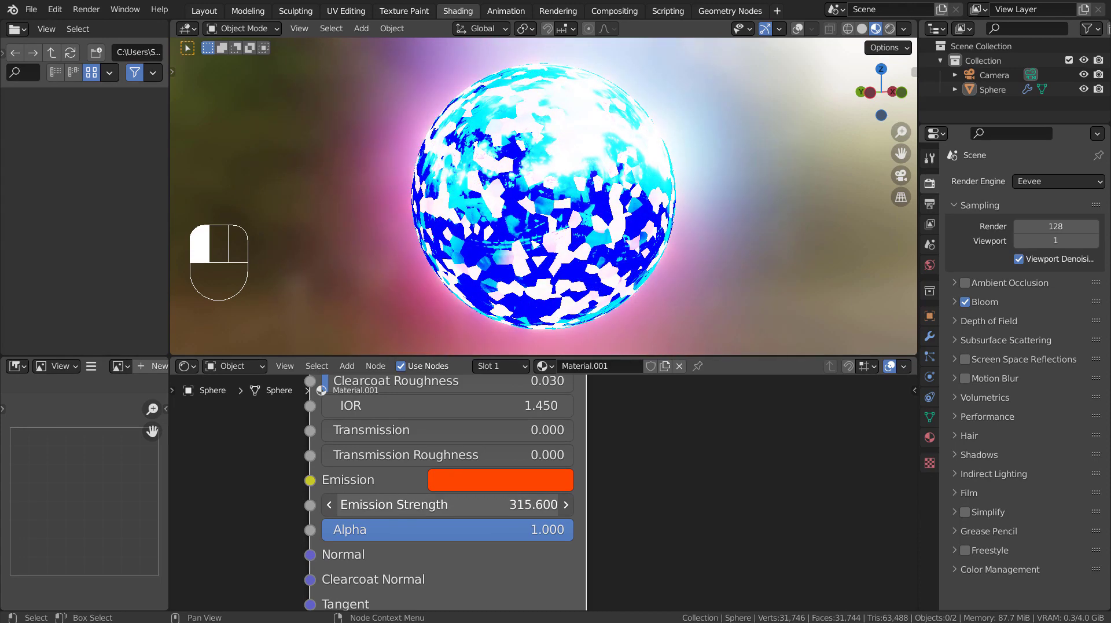
key("ctrl+z")
key("ctrl+z")
key("ctrl+z")
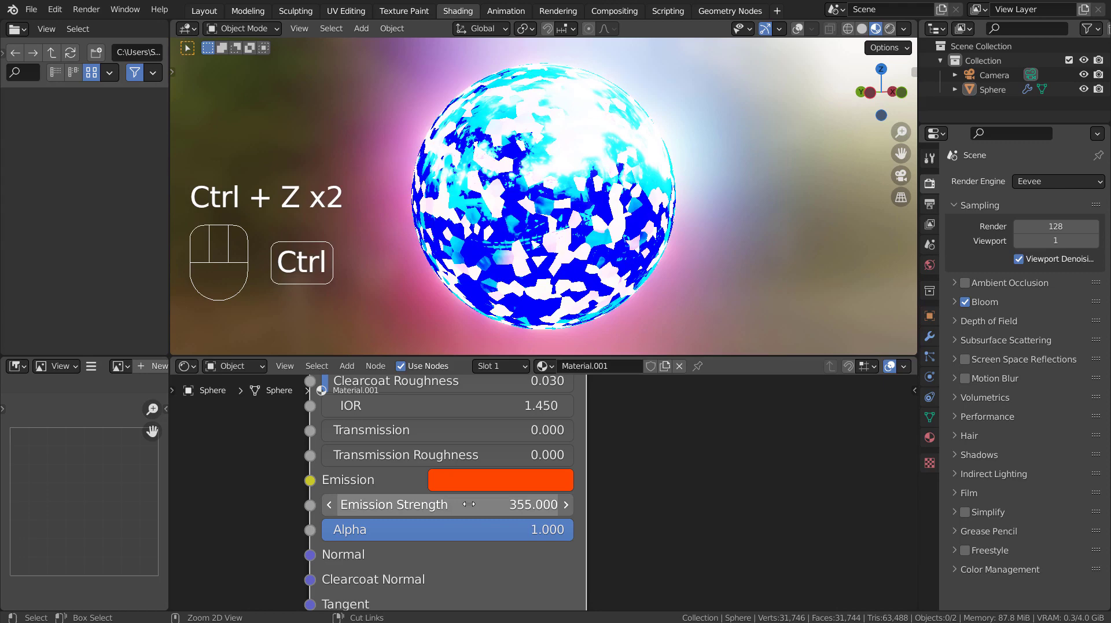
left_click(497, 505)
left_click(497, 489)
left_click(498, 489)
left_click_drag(465, 235, 558, 316)
key("ctrl+z")
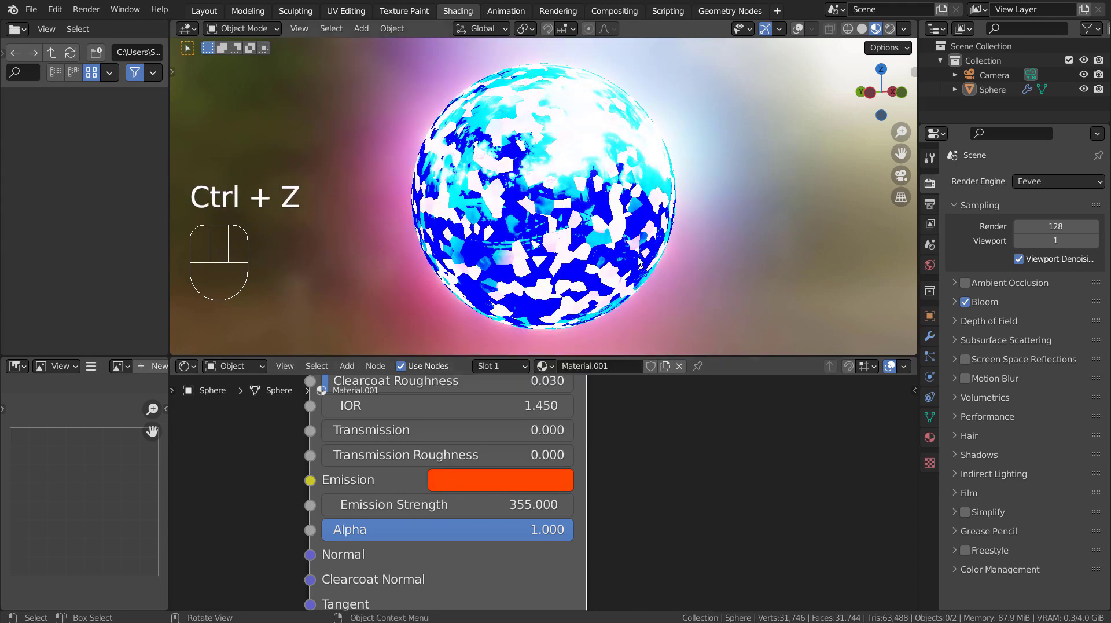
Move the Principled BSDF right and down, and shift both Mix Shaders to the right.
scroll(639, 263, "down", 4)
scroll(639, 262, "up", 2)
scroll(484, 467, "down", 4)
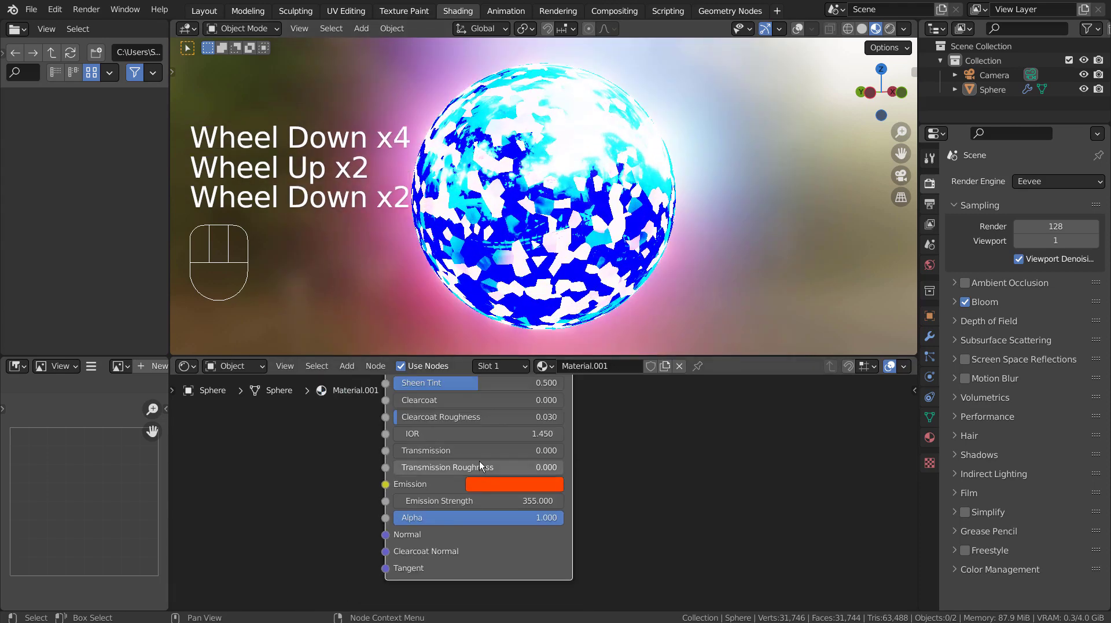
middle_click_drag(376, 431, 428, 560, "shift")
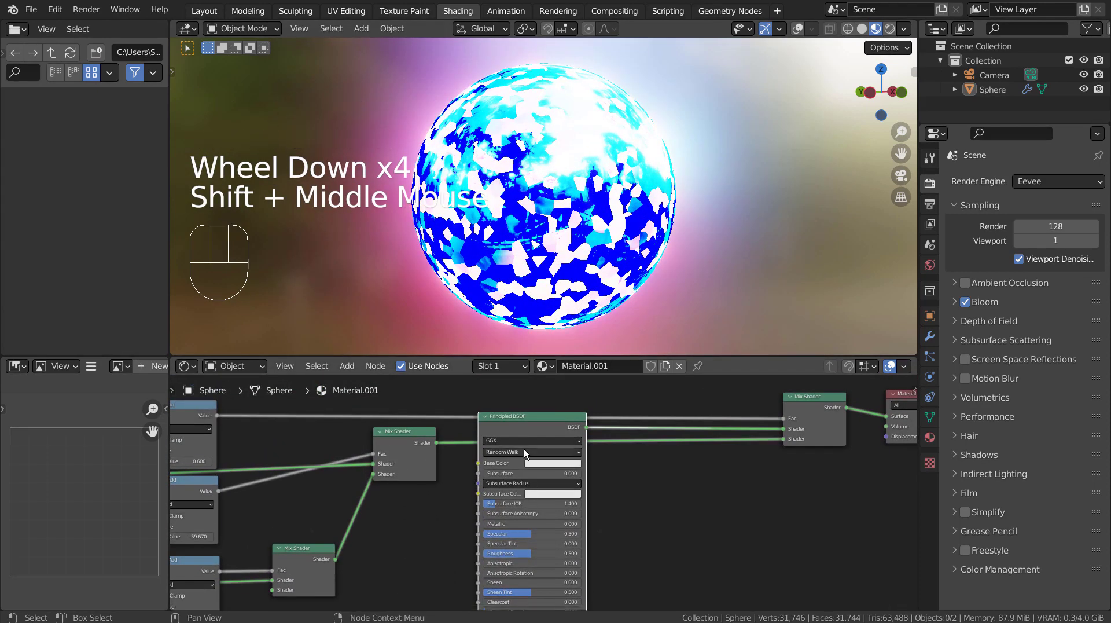
left_click_drag(525, 415, 849, 488)
left_click_drag(401, 431, 682, 431)
left_click_drag(310, 555, 605, 500)
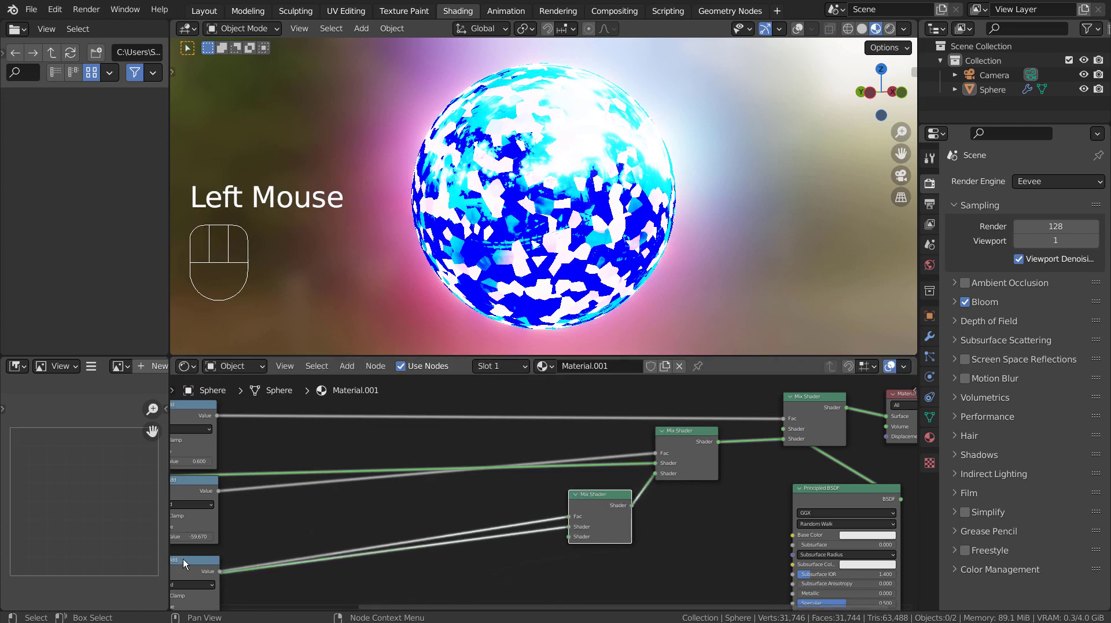
Place the three Add nodes beside the Mix Shaders they feed.
left_click_drag(183, 558, 501, 550)
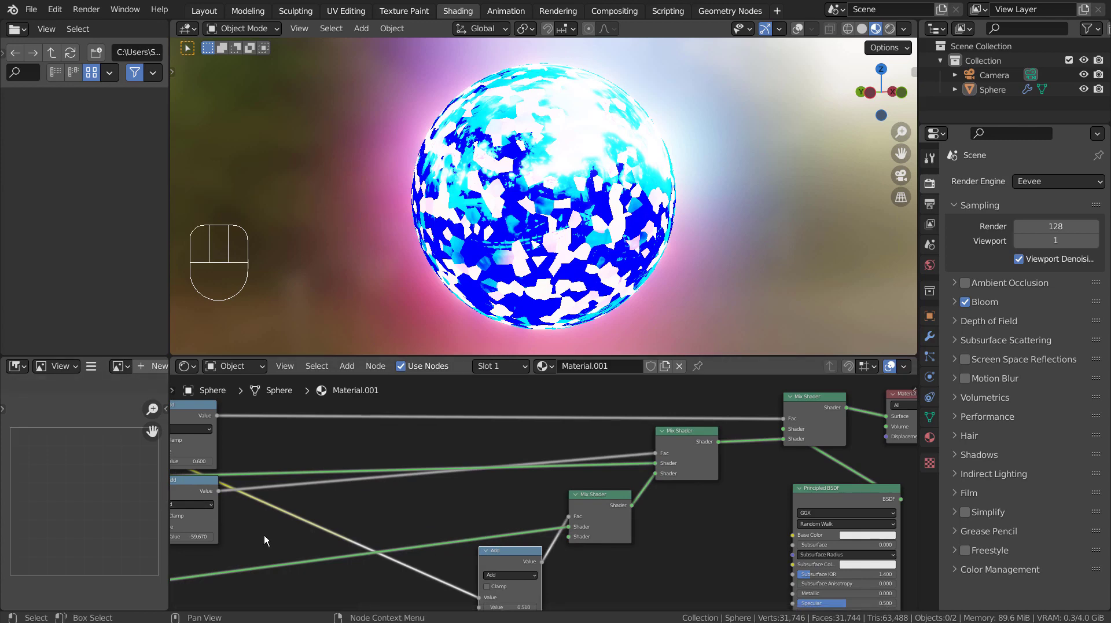
scroll(282, 512, "down", 3)
left_click_drag(280, 433, 590, 412)
left_click_drag(293, 482, 456, 457)
Move the Voronoi Texture near the Add nodes, undoing a trial relink to Mix Shader Fac.
left_click(276, 430)
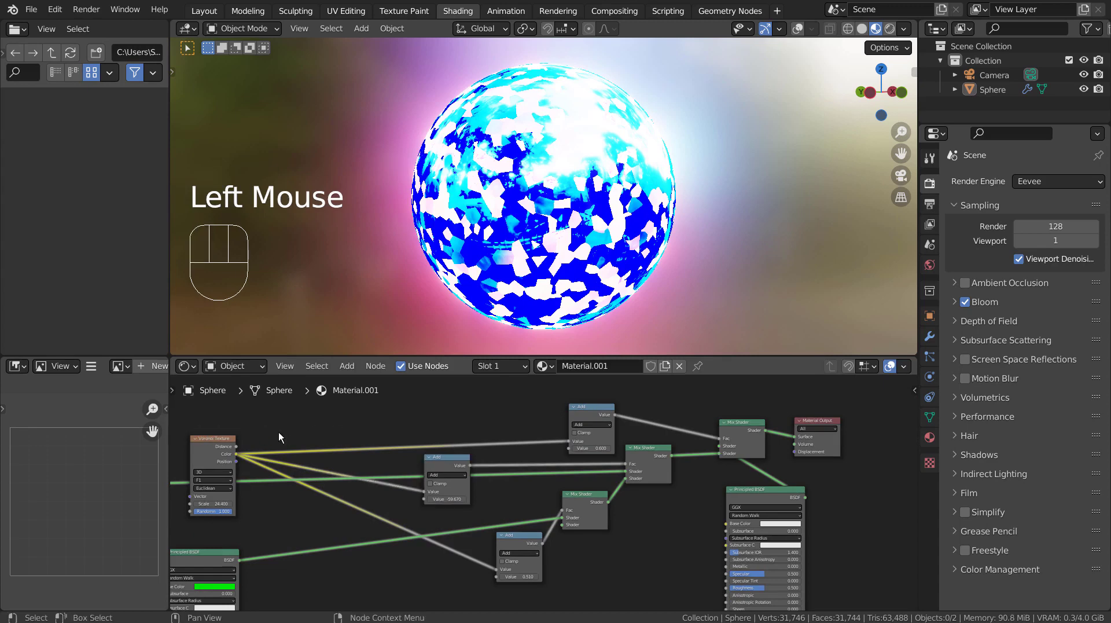
left_click_drag(212, 441, 309, 425)
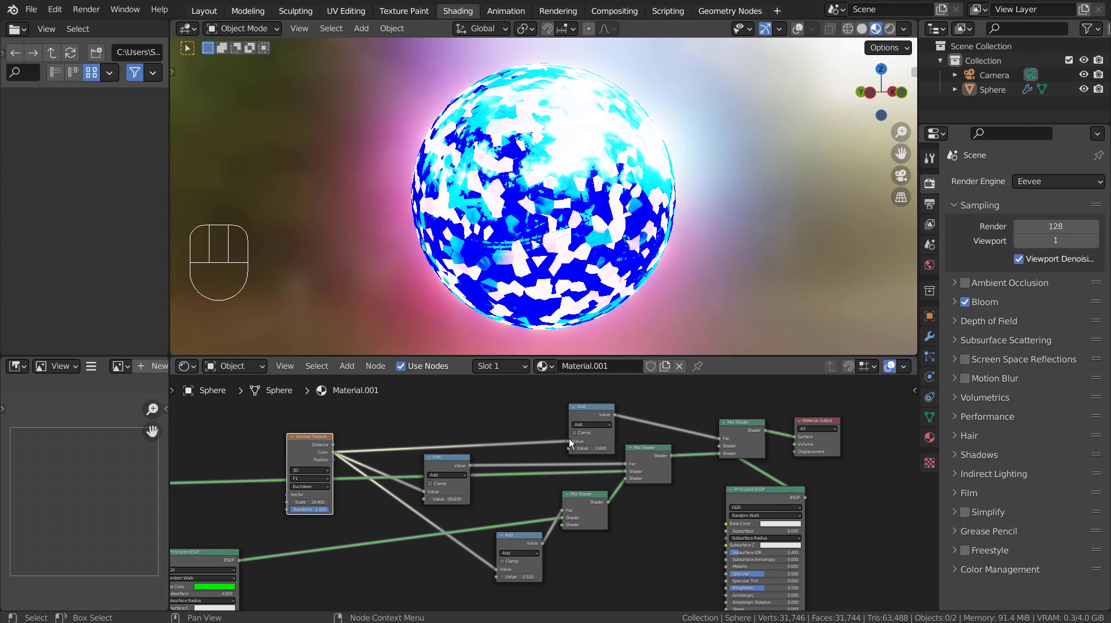
left_click_drag(568, 440, 720, 438)
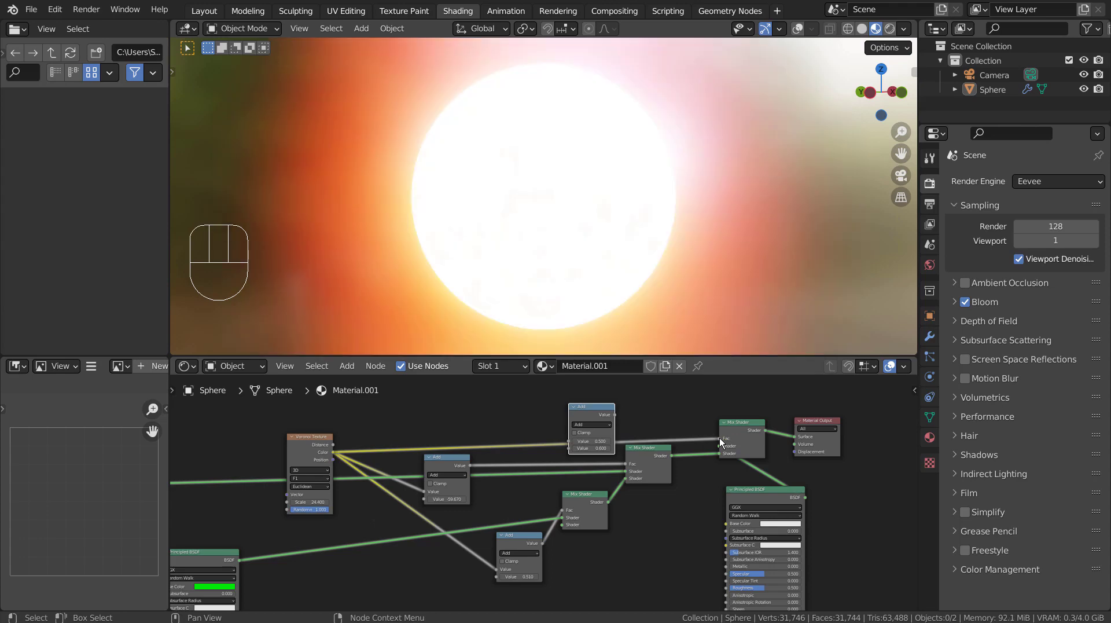
key("ctrl+z")
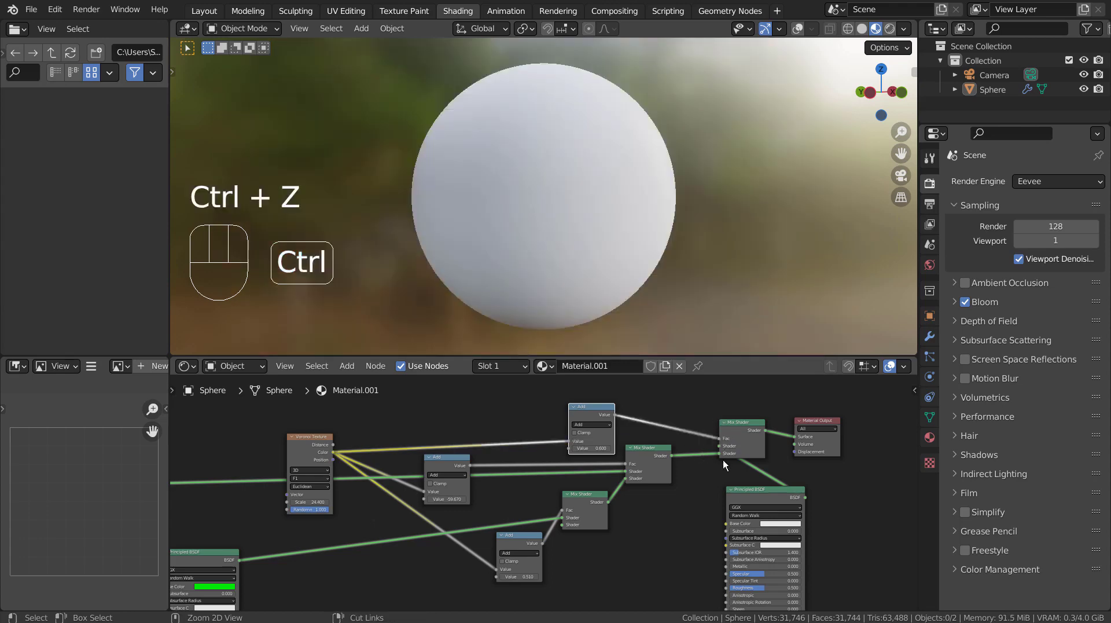
Revert a trial Multiply back to Add, then raise the green Principled BSDF beside the others.
left_click(601, 427)
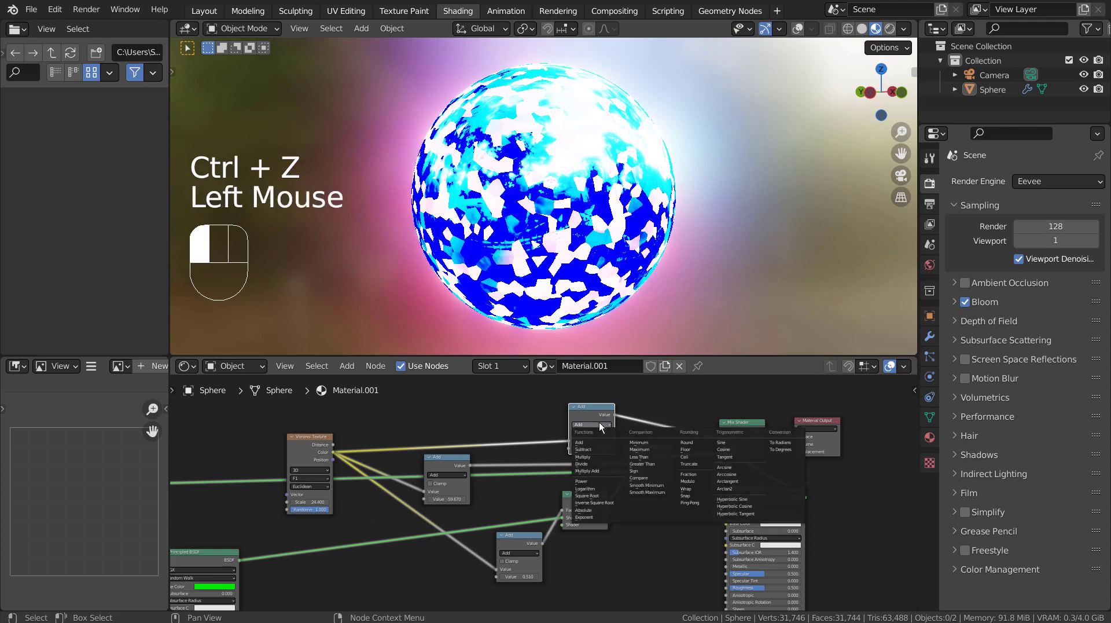
left_click(602, 458)
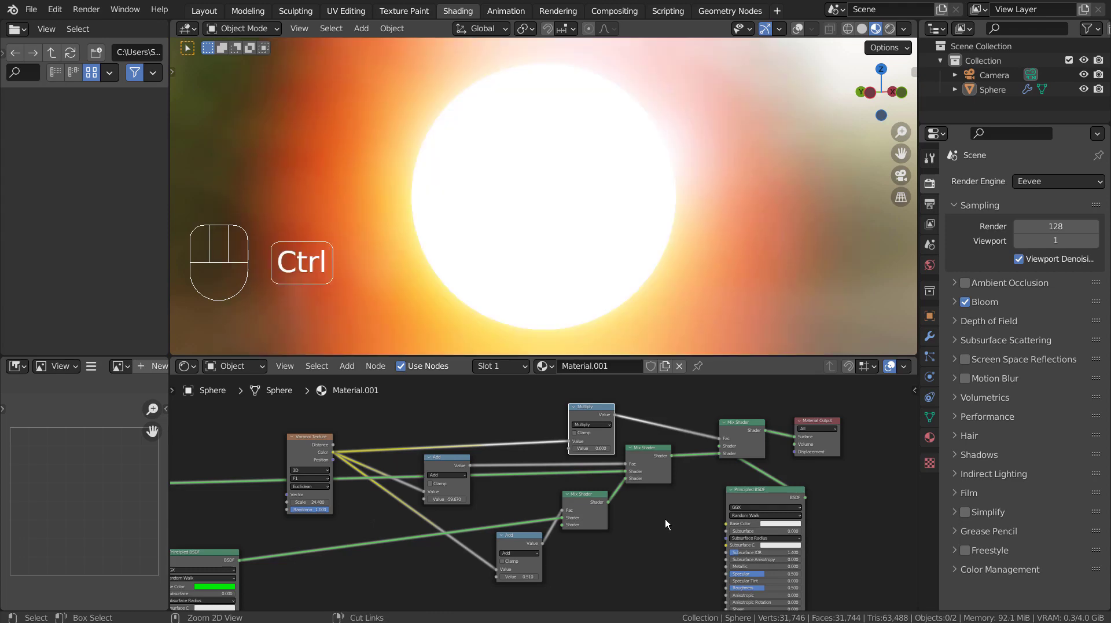
key("ctrl+z")
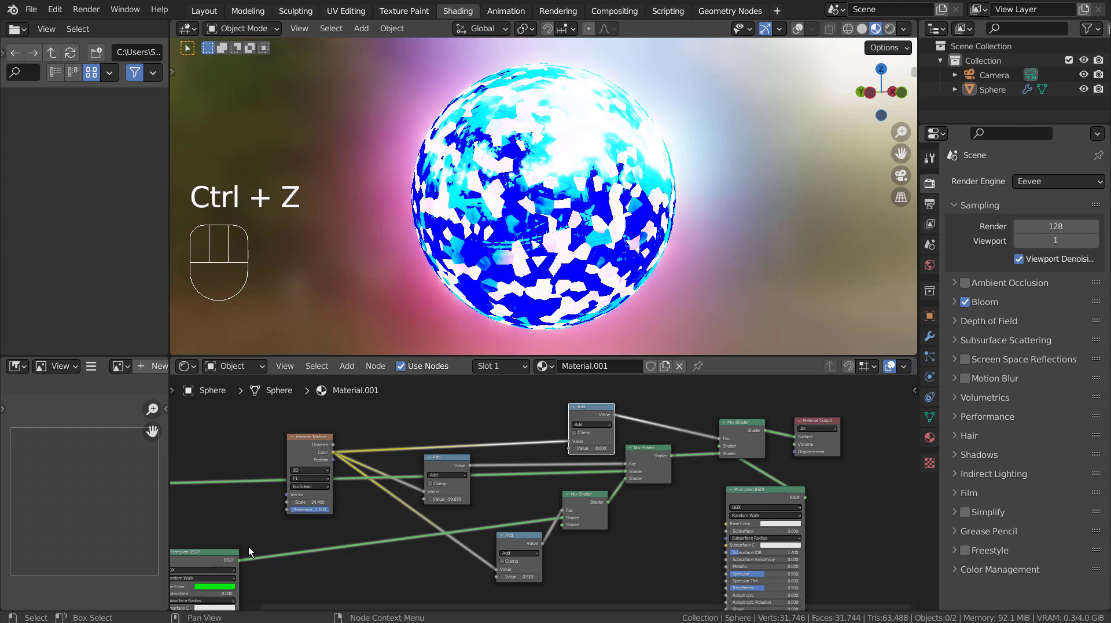
left_click_drag(212, 557, 378, 537)
Move the blue Principled BSDF right, beside the green one.
middle_click_drag(633, 537, 620, 515, "shift")
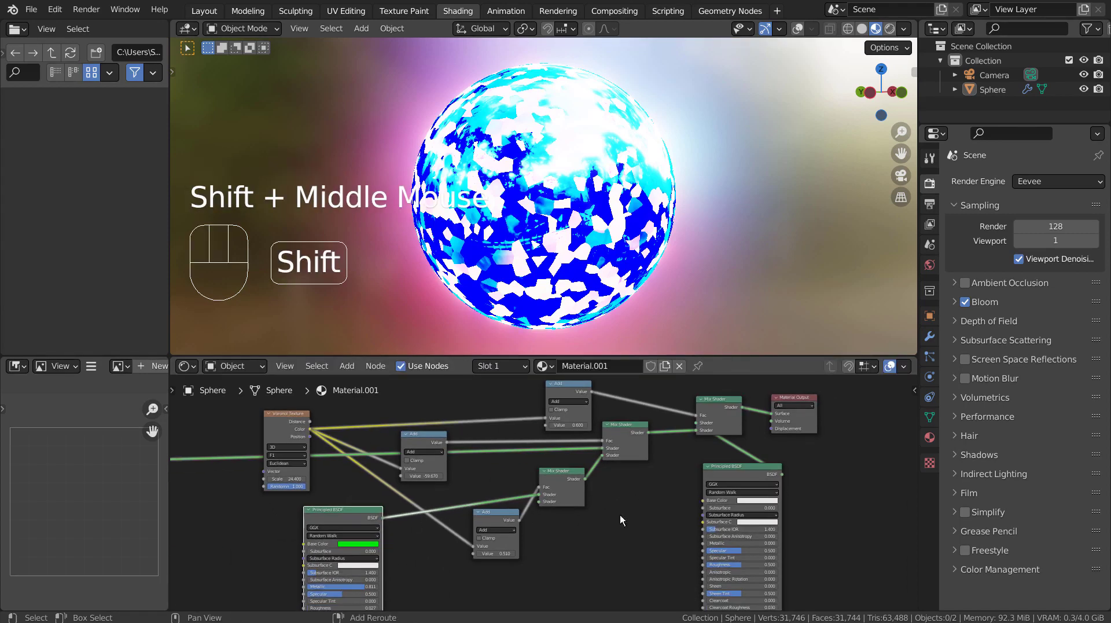
middle_click_drag(367, 519, 583, 521, "shift")
left_click_drag(322, 448, 457, 499)
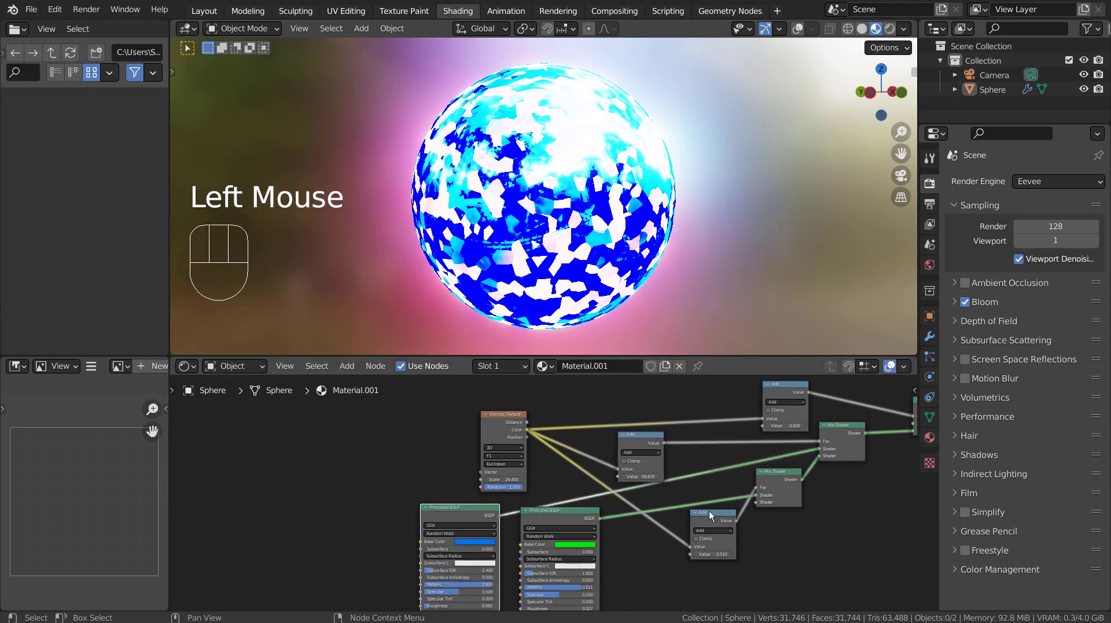
middle_click_drag(837, 535, 613, 519, "shift")
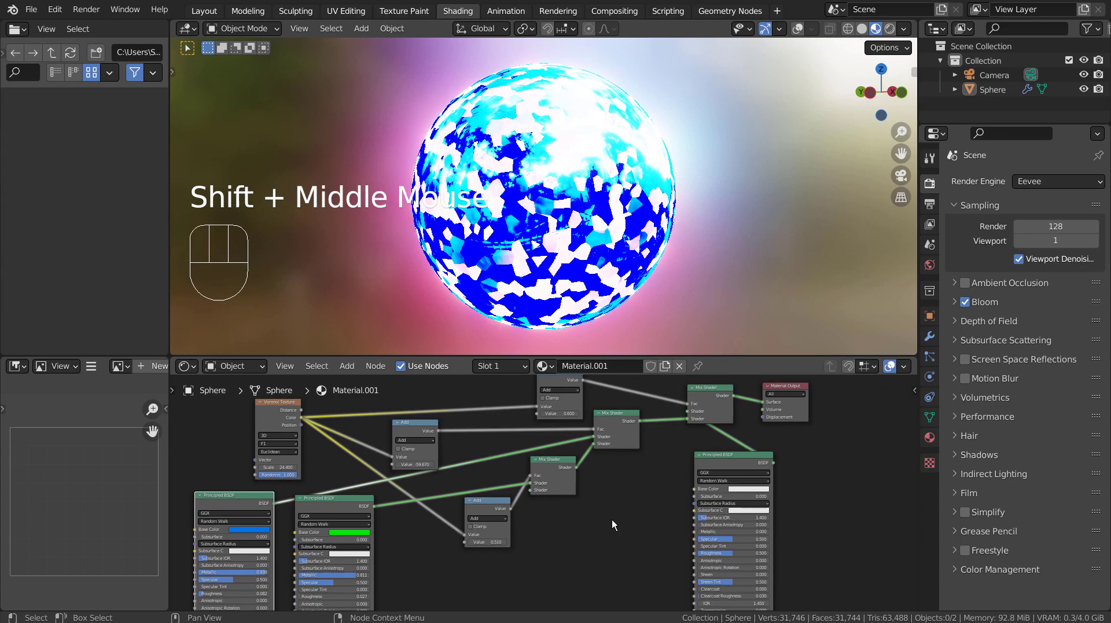
left_click(612, 519)
In a maximized editor, move the orange-emission BSDF left and down beside the lower Mix Shader.
key("ctrl+space")
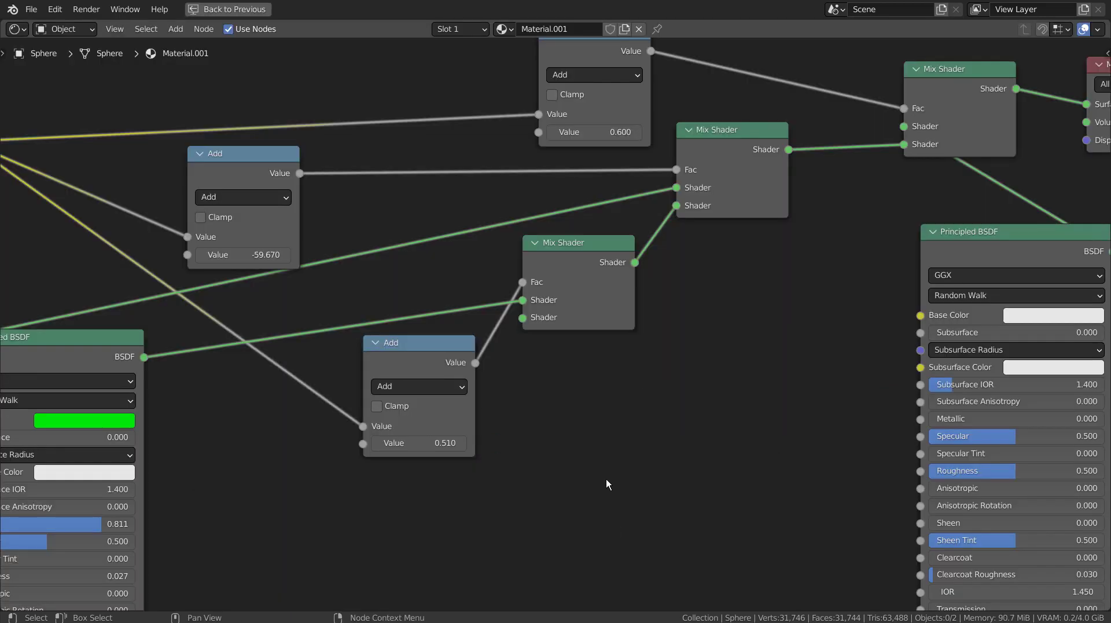
scroll(606, 478, "down", 2)
middle_click_drag(606, 478, 654, 423, "shift")
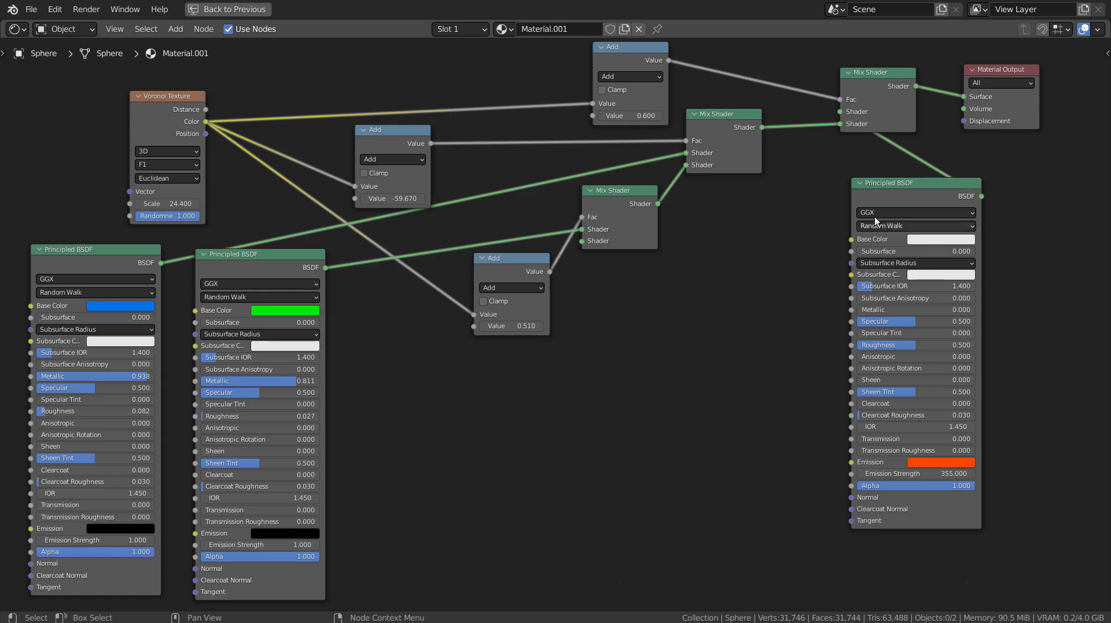
left_click_drag(901, 178, 669, 274)
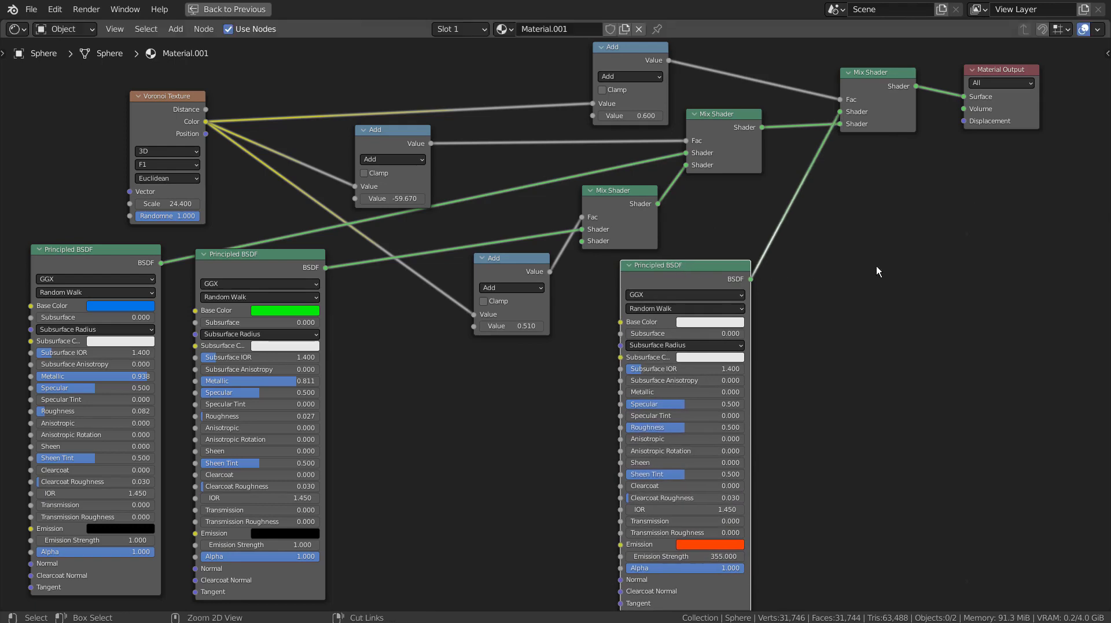
key("ctrl+space")
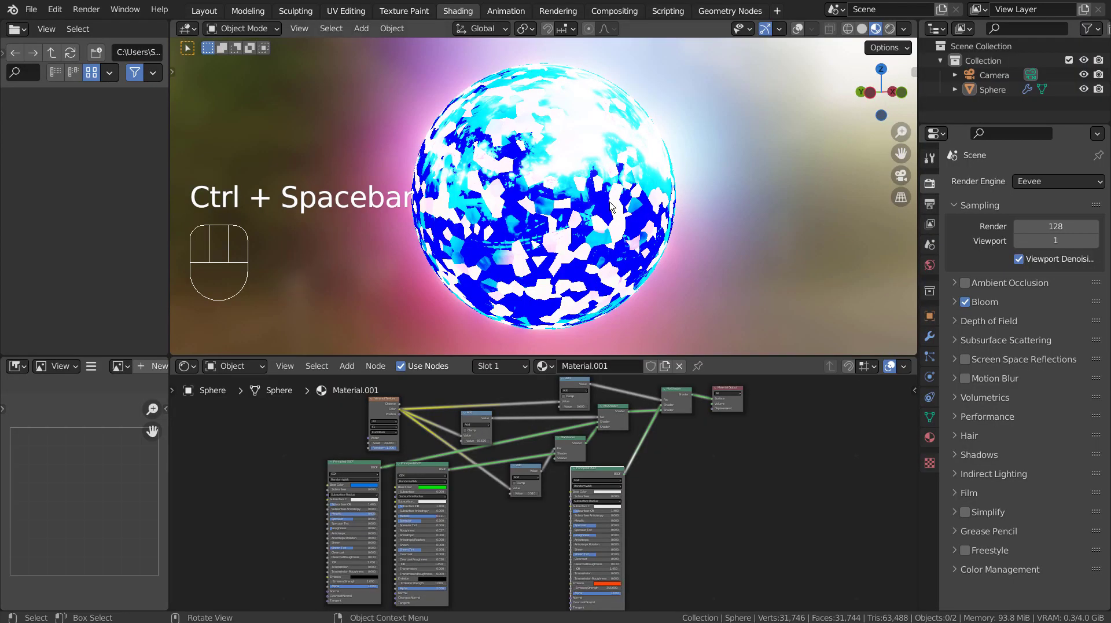
scroll(552, 446, "up", 6)
middle_click_drag(553, 401, 488, 541, "shift")
scroll(575, 464, "up", 2)
middle_click_drag(555, 457, 491, 453, "shift")
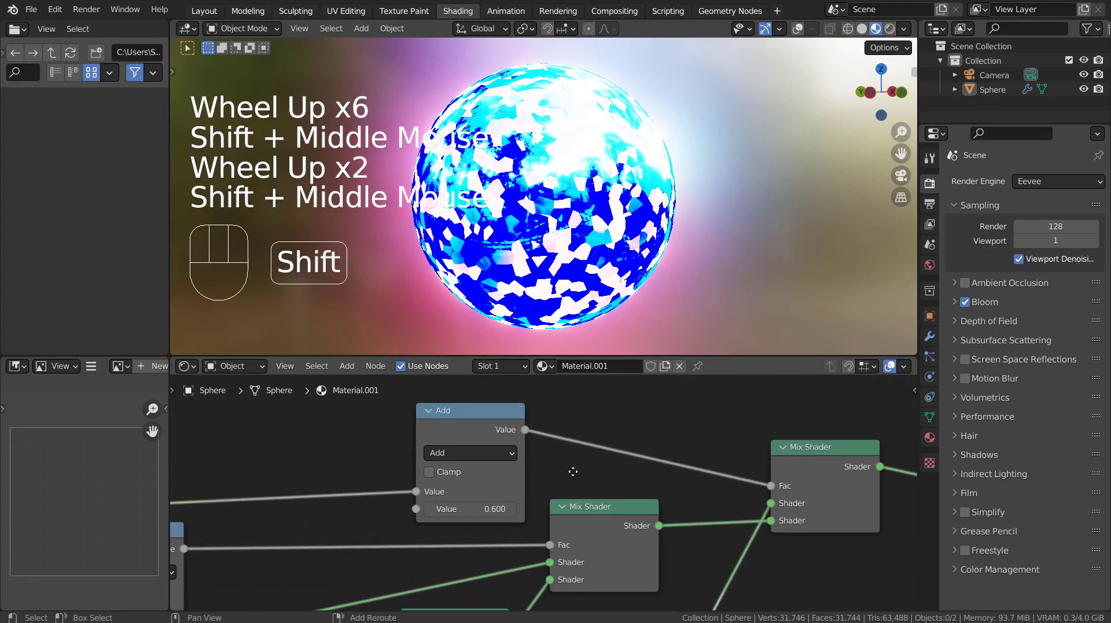
scroll(544, 231, "up", 3)
scroll(544, 232, "down", 2)
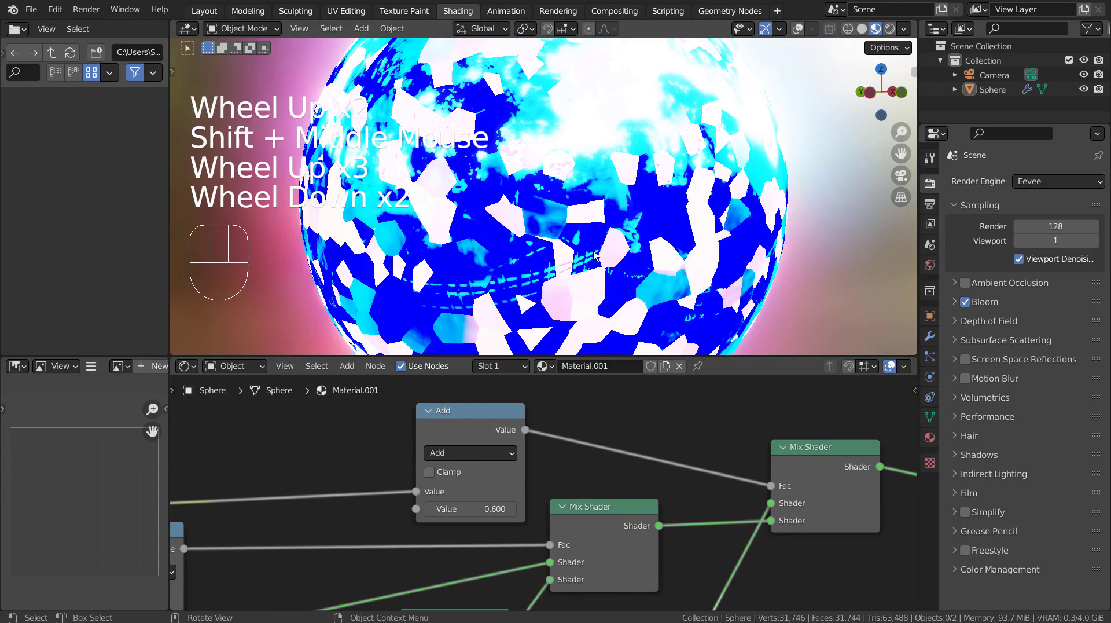
mouse_move(463, 508)
left_mouse_down("shift")
mouse_move(570, 509)
mouse_move(520, 508)
left_mouse_up("shift")
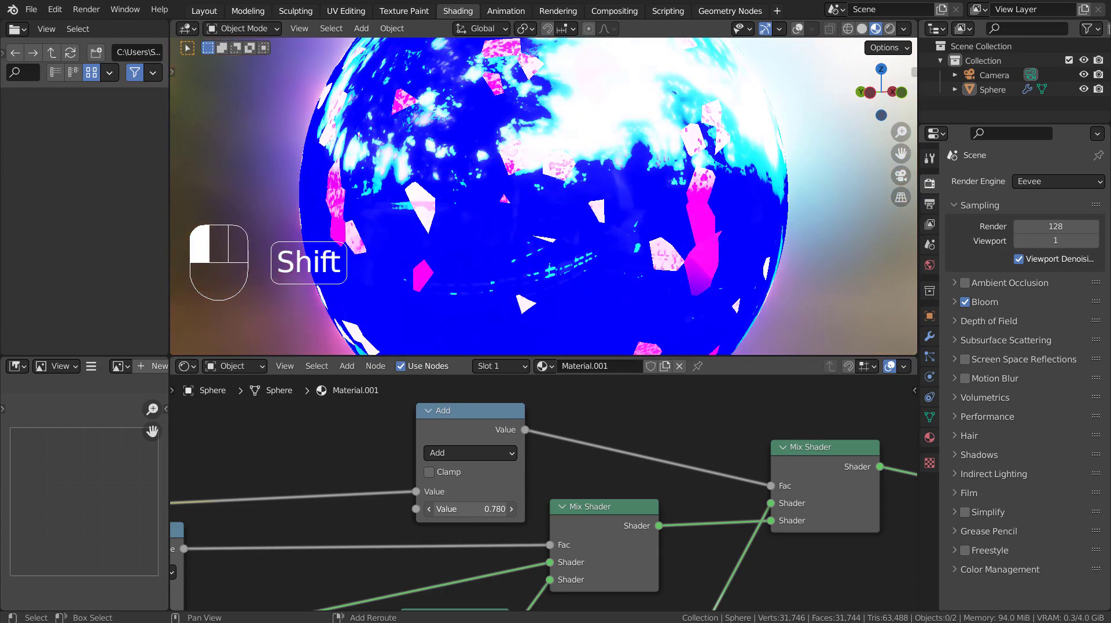
key("ctrl+z")
middle_click_drag(326, 469, 699, 455, "shift")
middle_click_drag(624, 558, 632, 427, "shift")
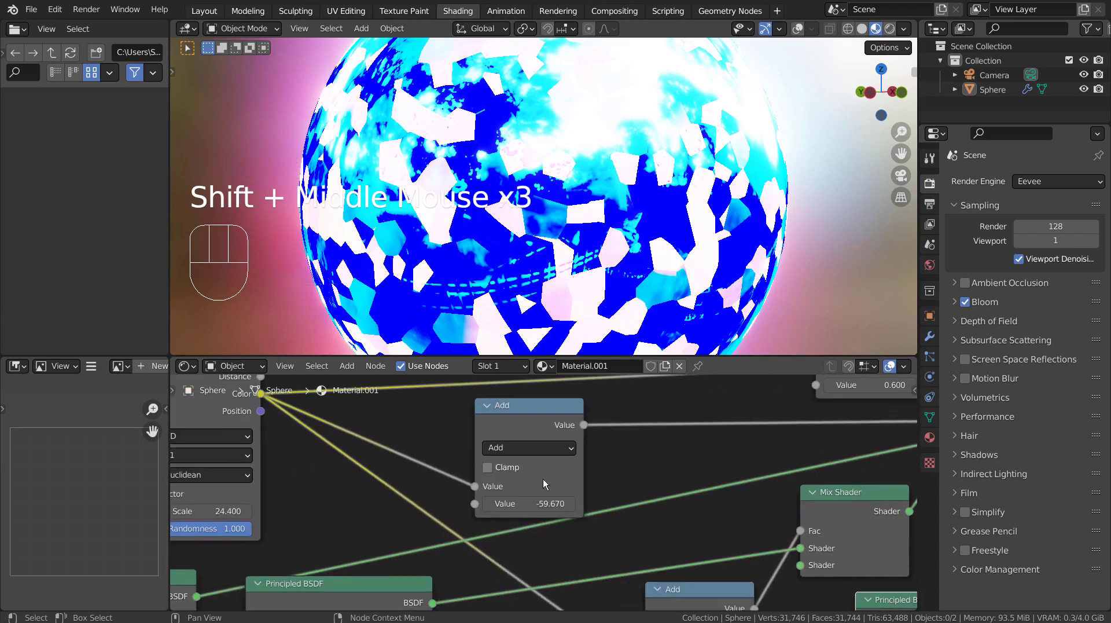
left_click_drag(538, 503, 564, 504)
key("ctrl+z")
middle_click_drag(696, 508, 395, 419, "shift")
middle_click_drag(498, 539, 622, 474, "shift")
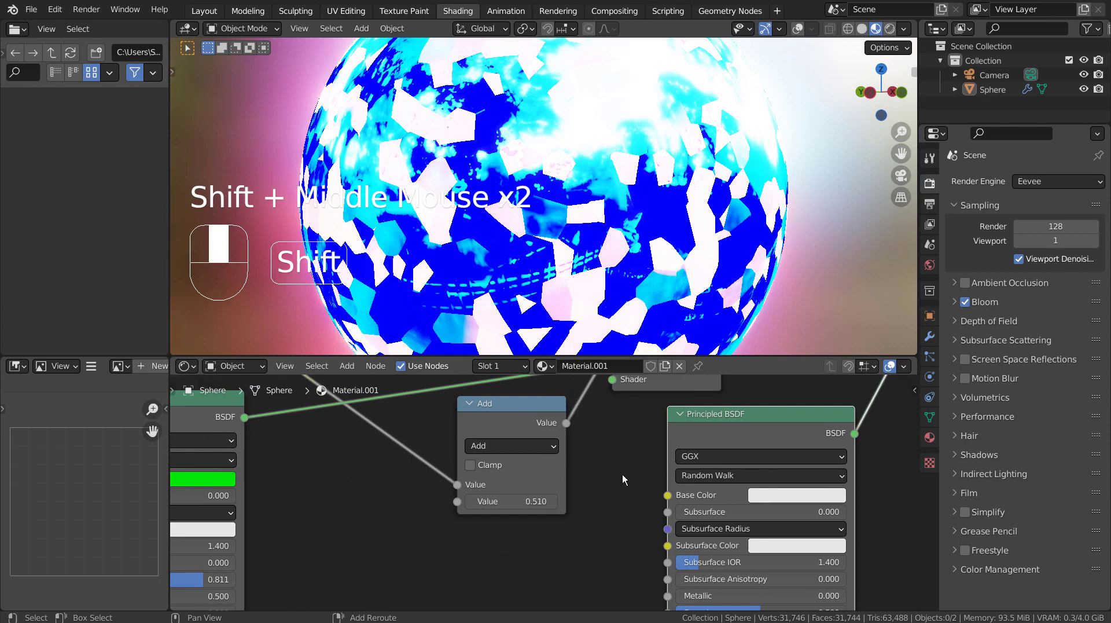
Trial-lower the bottom Add node's value, then restore it to 0.510.
left_click_drag(510, 496, 439, 496)
key("ctrl+z")
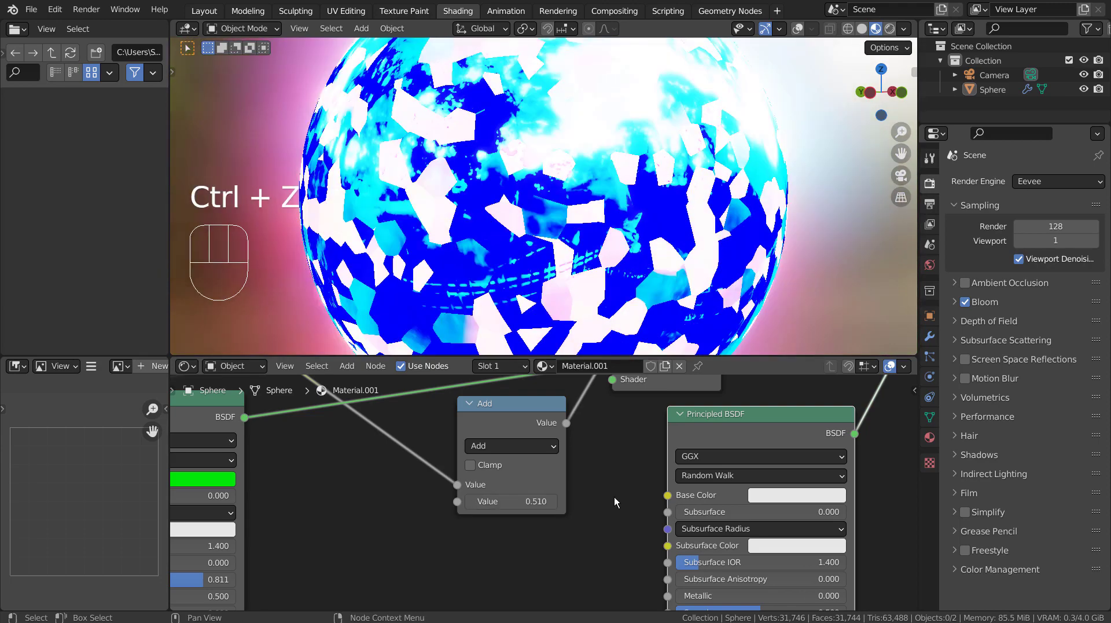
scroll(613, 496, "down", 3)
Enter 3 as the orange Principled BSDF's Emission Strength, replacing 355.
middle_click_drag(614, 497, 468, 376, "shift")
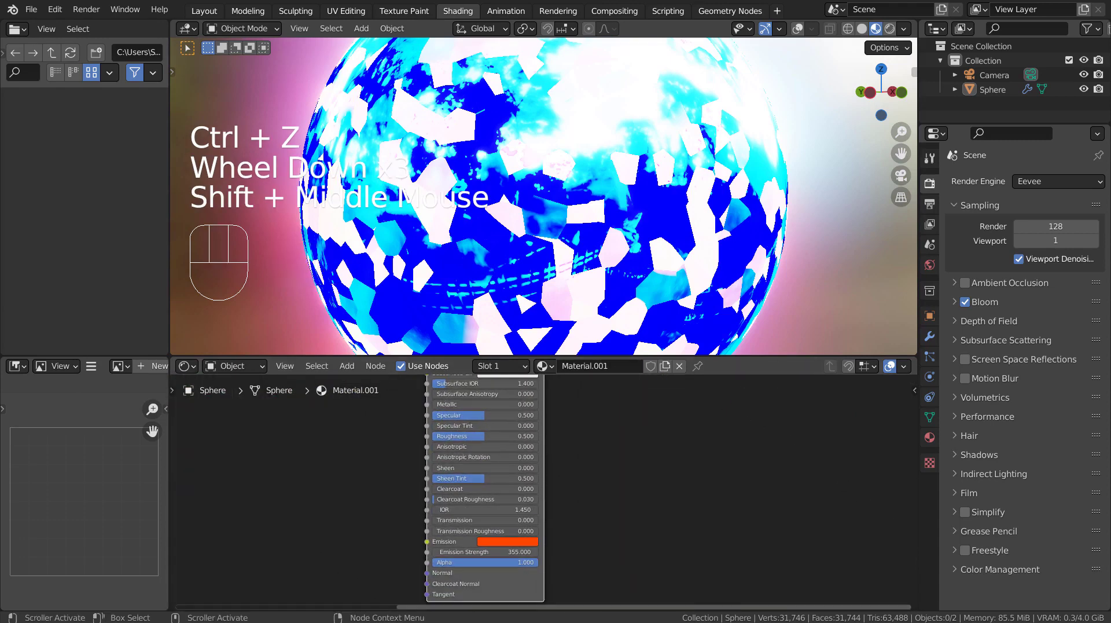
left_click(490, 552)
type("3")
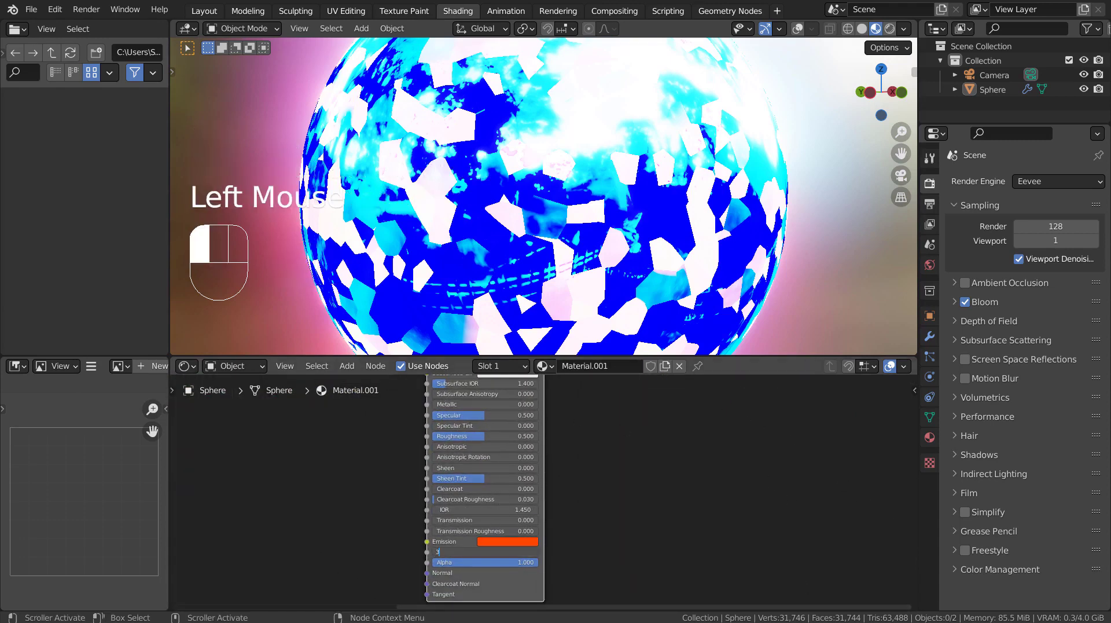
key("Return")
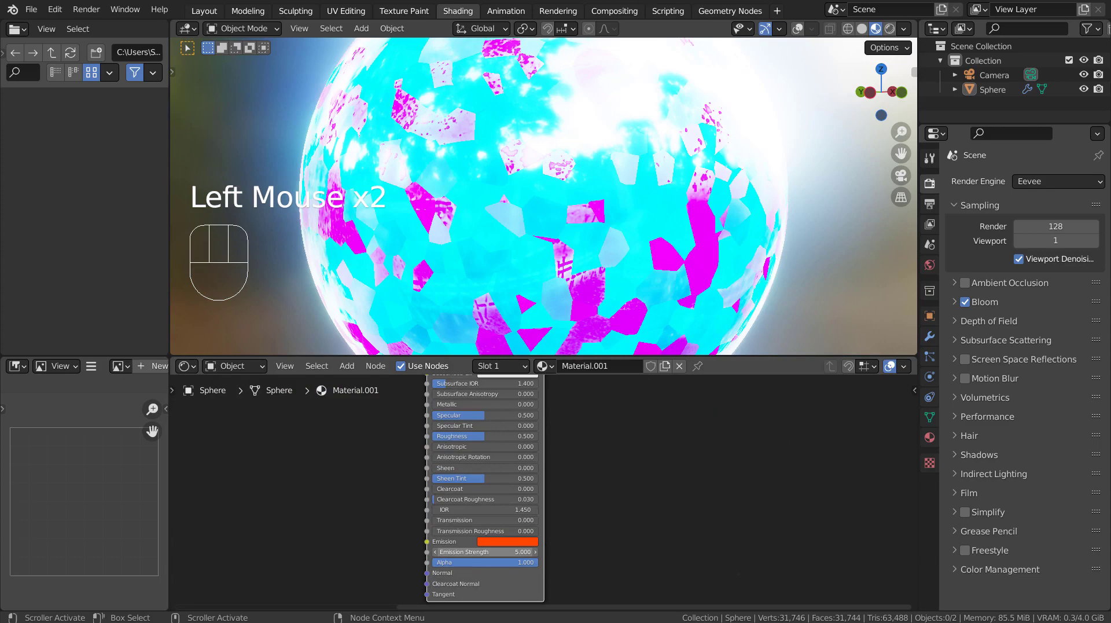